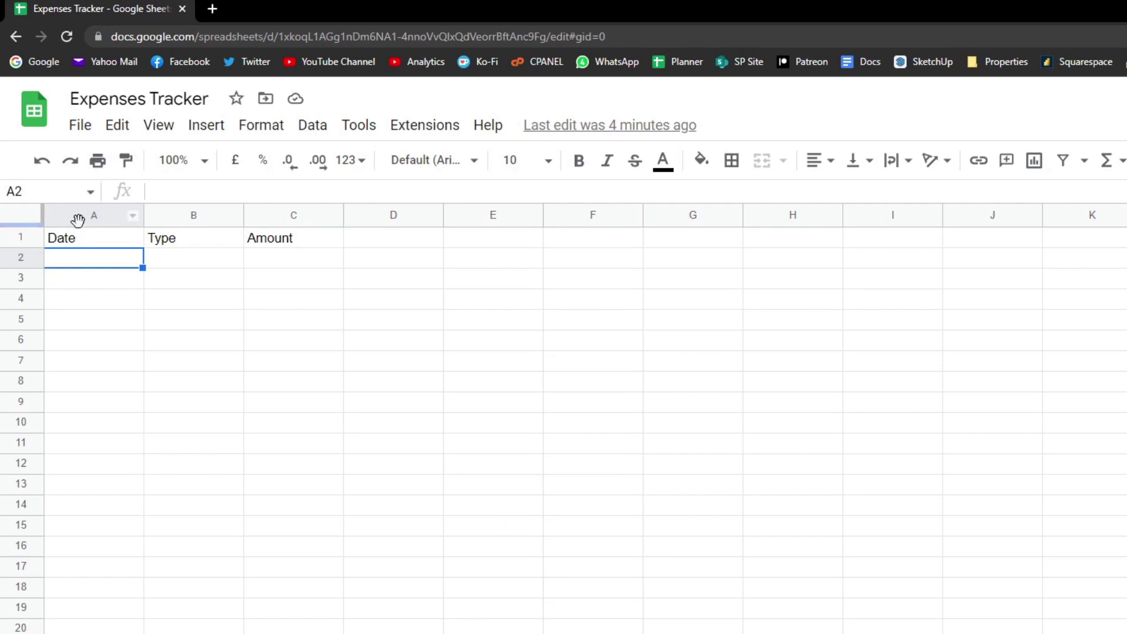
# Step: Select cells B2 and C2 in the Google Sheets expense tracker
pyautogui.click(164, 263)
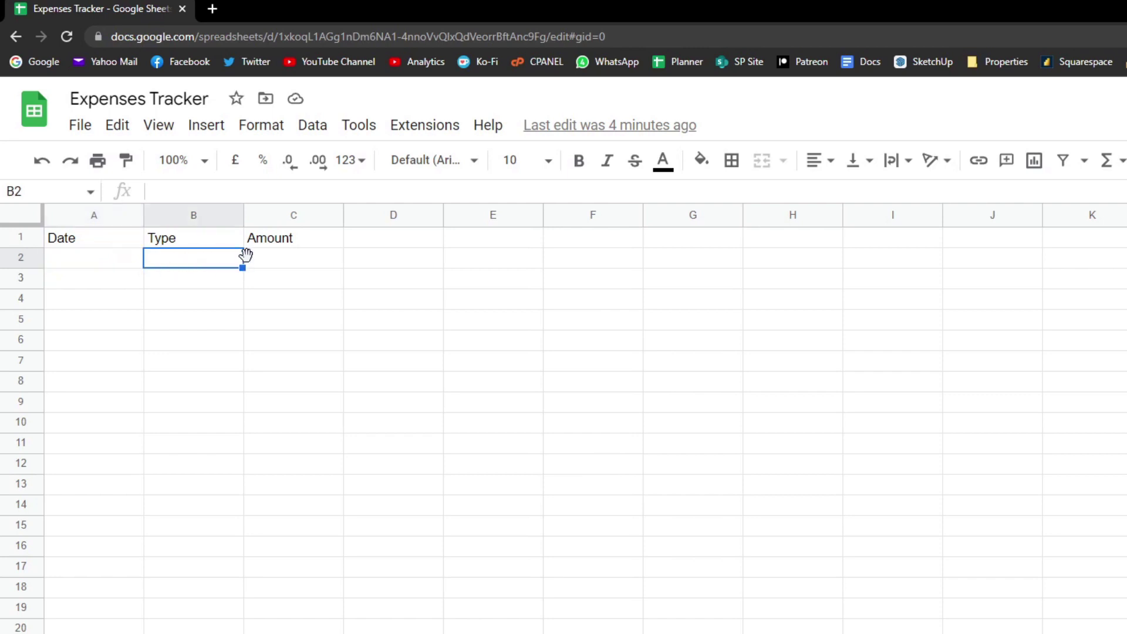
pyautogui.click(275, 261)
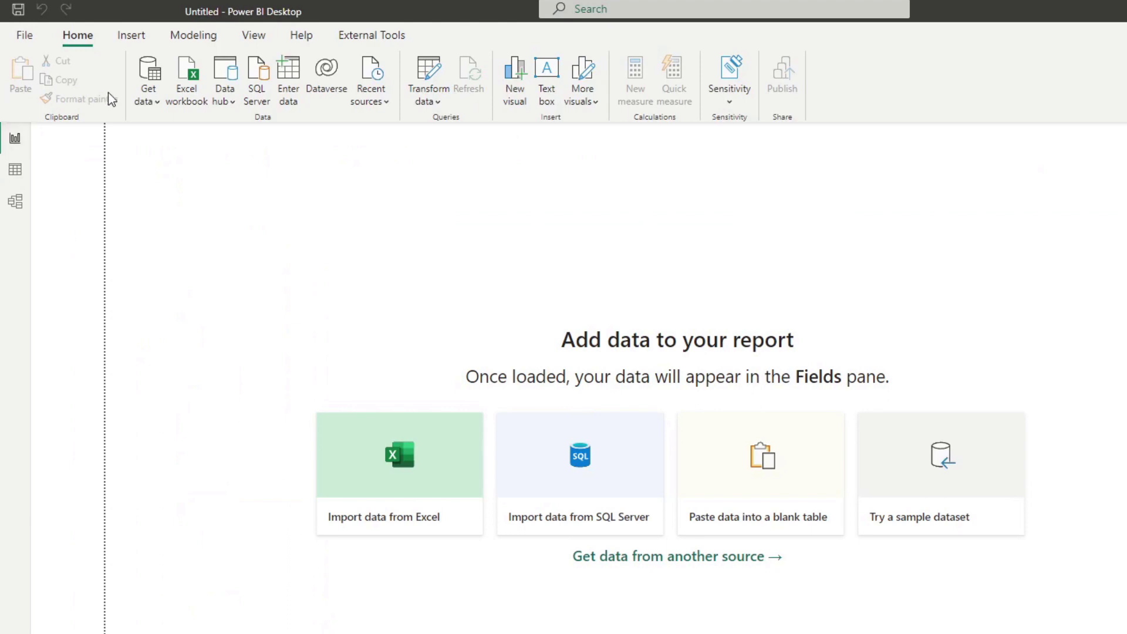
# Step: Choose the Google Sheets connector from the full Get data catalogue, searching 'googl'
pyautogui.click(145, 98)
pyautogui.click(209, 441)
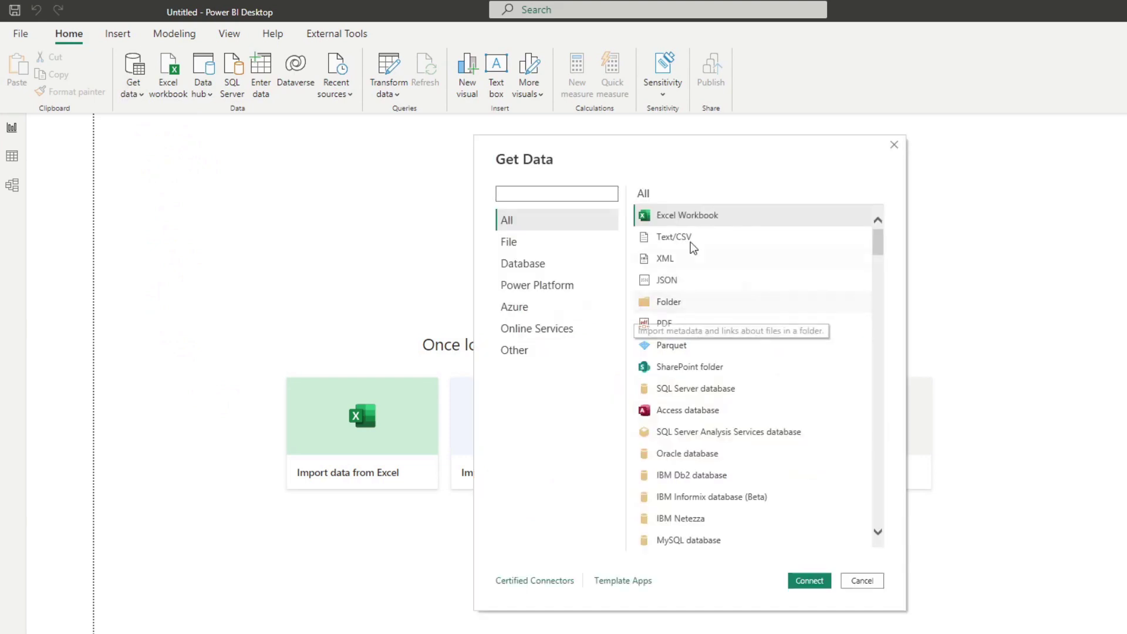
pyautogui.write('googl')
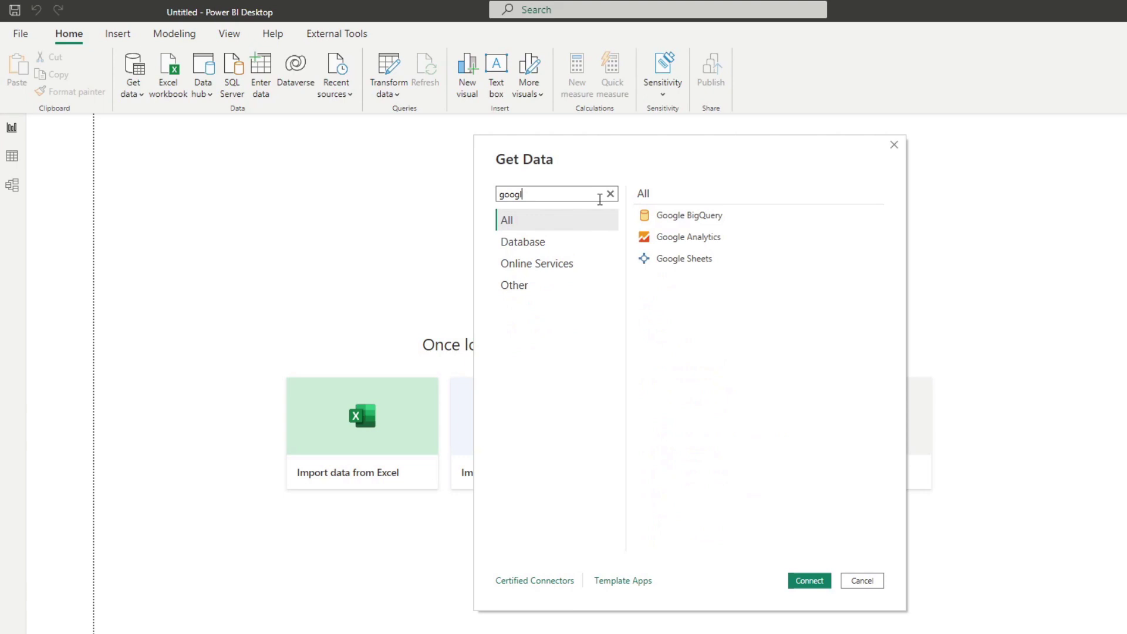
pyautogui.click(672, 258)
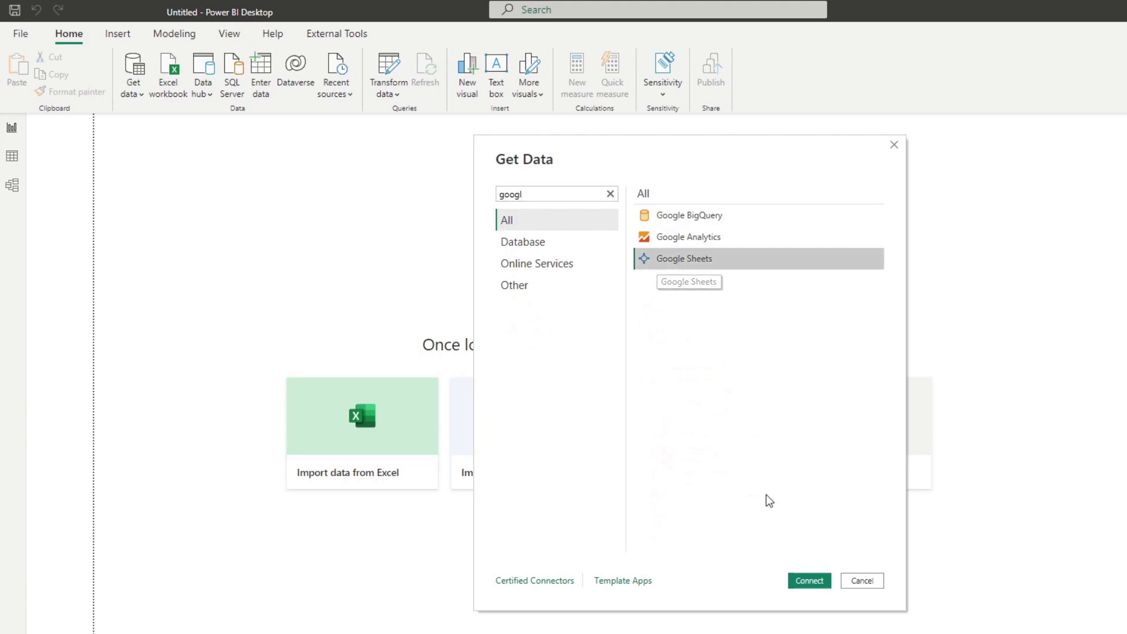
pyautogui.click(810, 581)
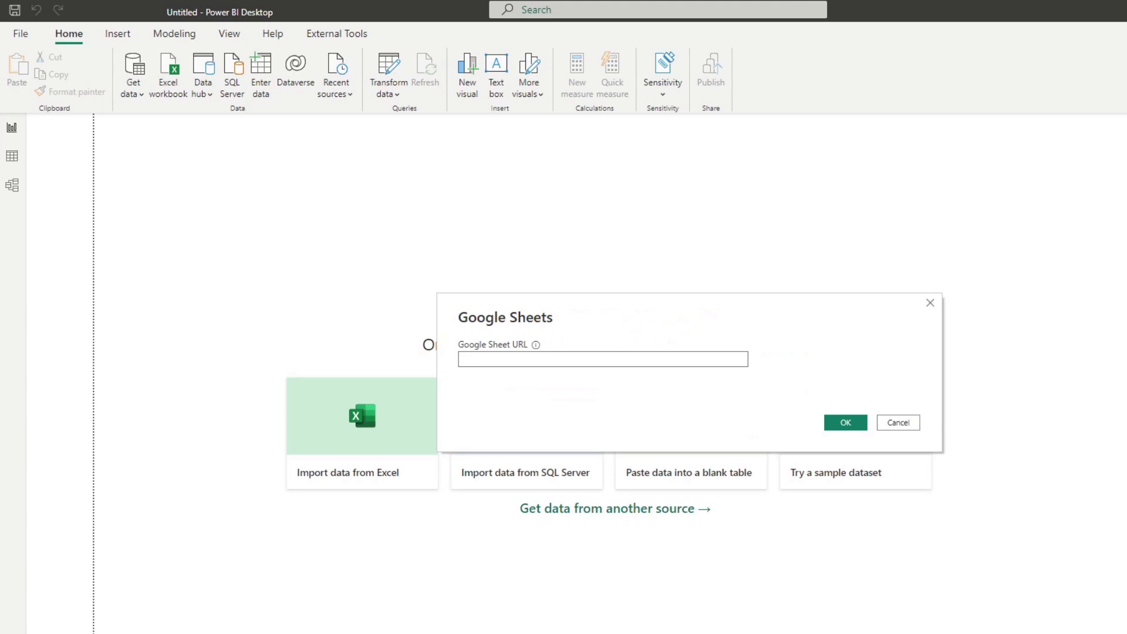
# Step: Copy the expense sheet's URL from Chrome and submit it in the Google Sheets connector
pyautogui.hotkey('alt', 'Tab')
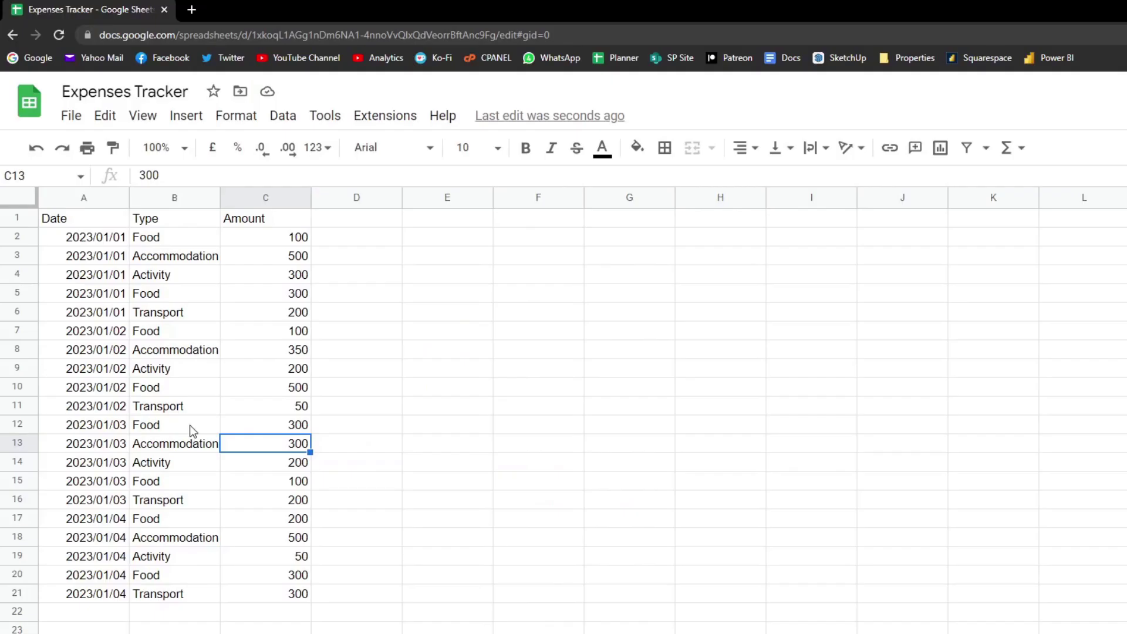
pyautogui.click(219, 40)
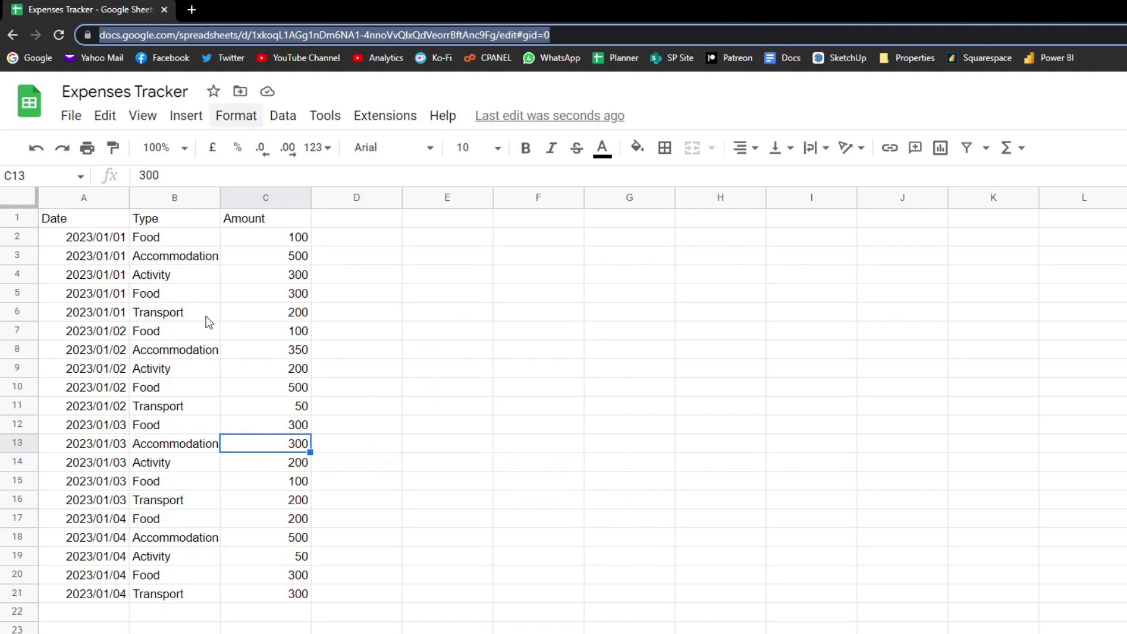
pyautogui.hotkey('ctrl', 'c')
pyautogui.hotkey('alt', 'Tab')
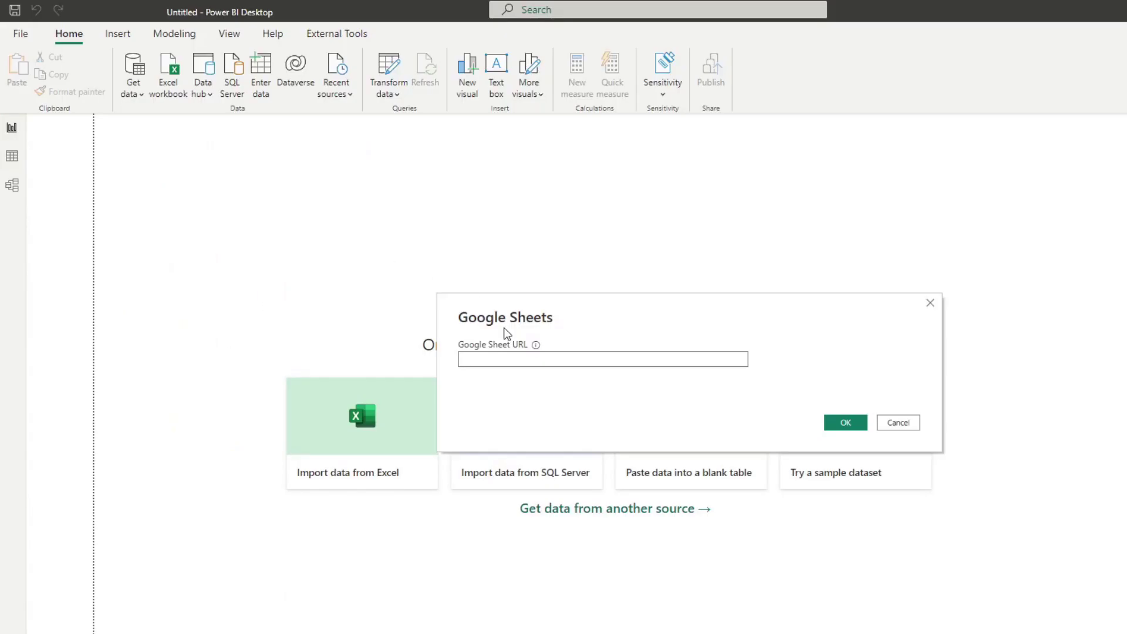
pyautogui.hotkey('ctrl', 'v')
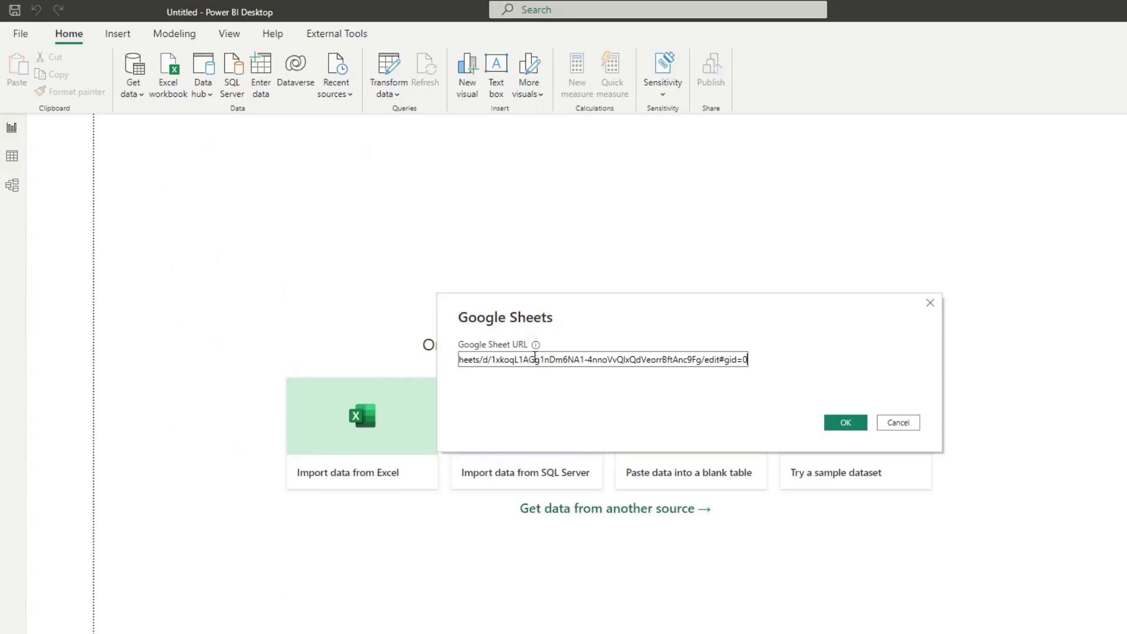
pyautogui.click(848, 421)
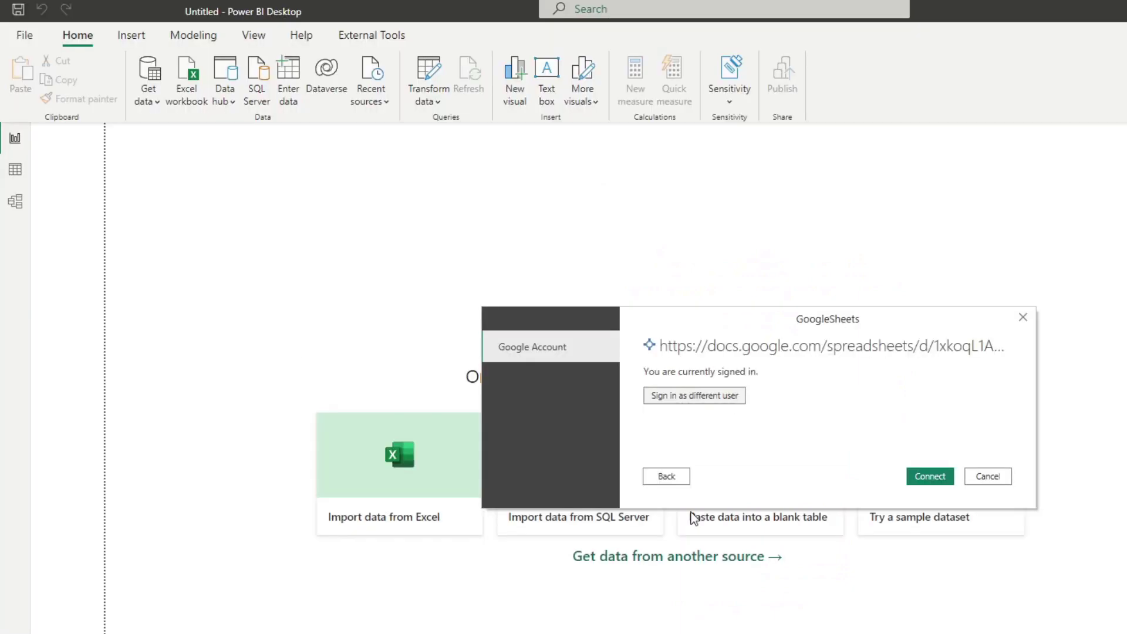
# Step: Connect with the signed-in Google account, tick Sheet1 and load it into Power Query for transforming
pyautogui.click(921, 477)
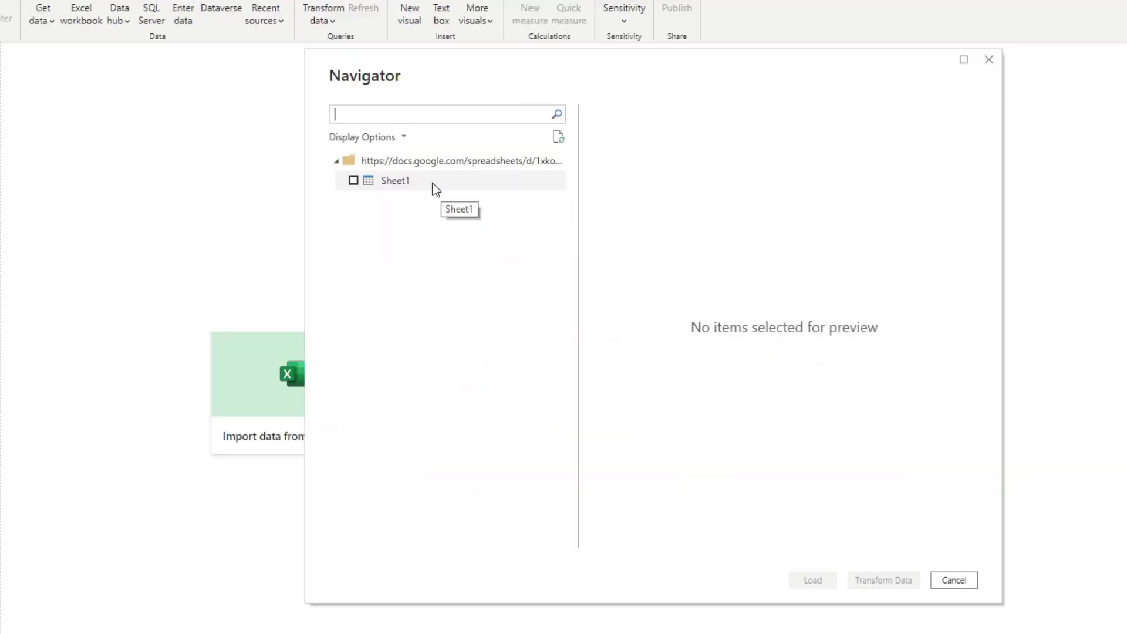
pyautogui.click(431, 182)
pyautogui.click(353, 180)
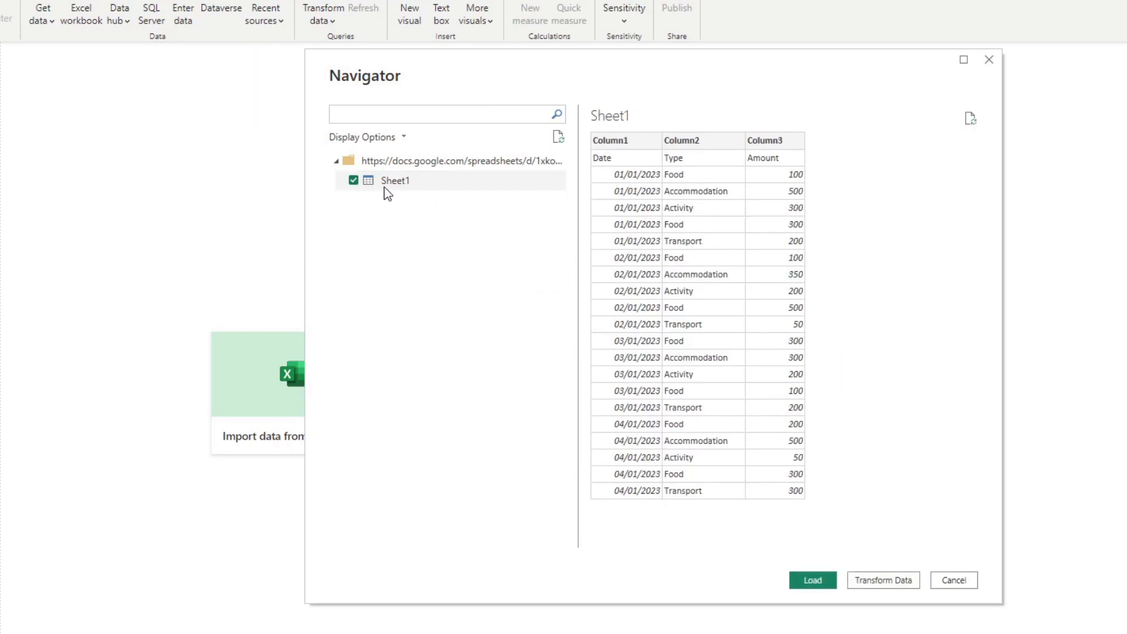
pyautogui.click(888, 580)
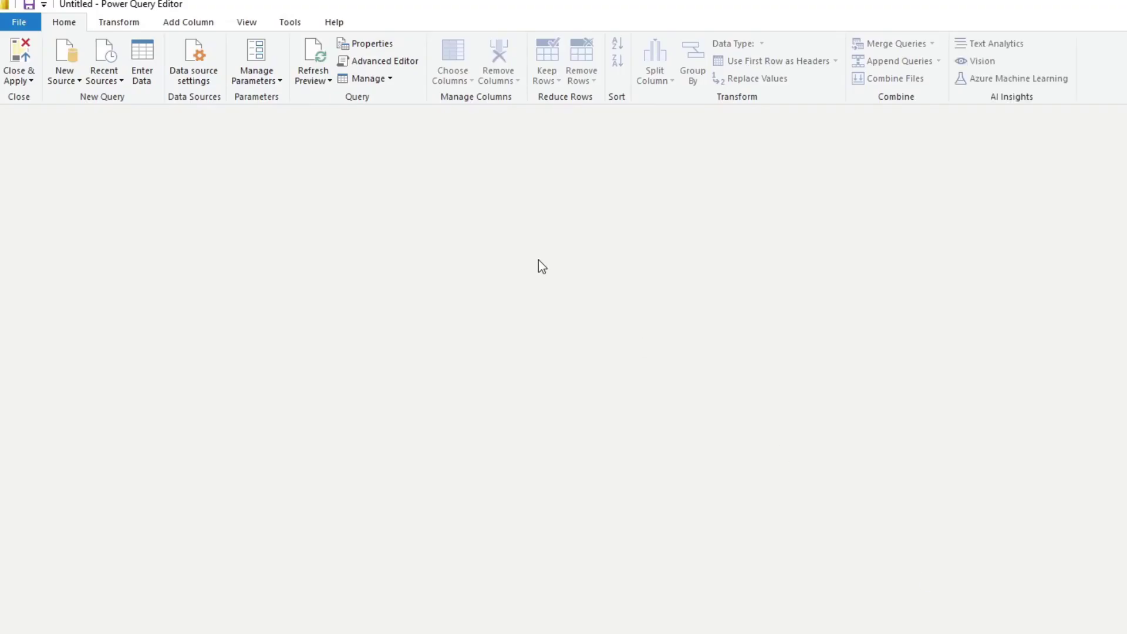
# Step: Promote the first row to Date, Type and Amount headers and auto-detect each column's data type
pyautogui.click(411, 147)
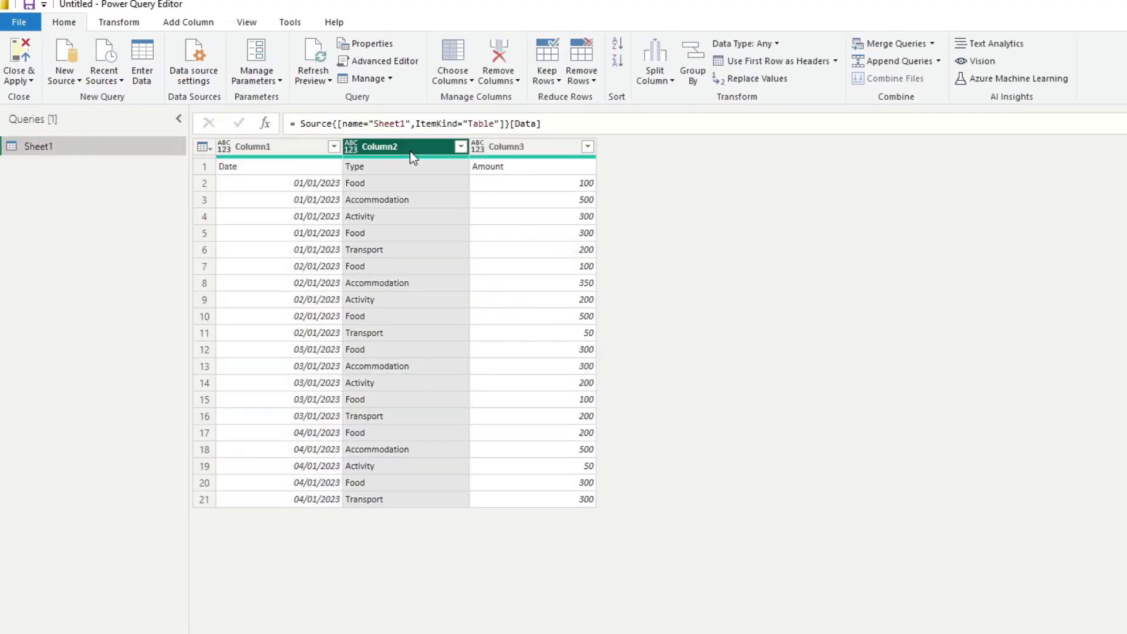
pyautogui.scroll(-2, 130, 26)
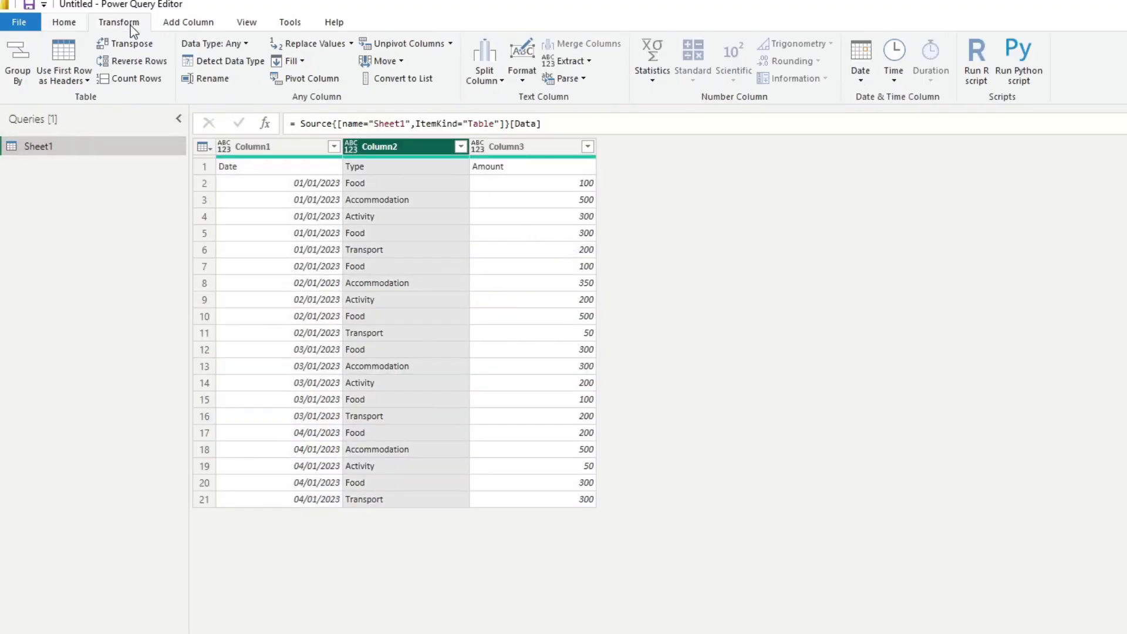
pyautogui.scroll(2, 82, 29)
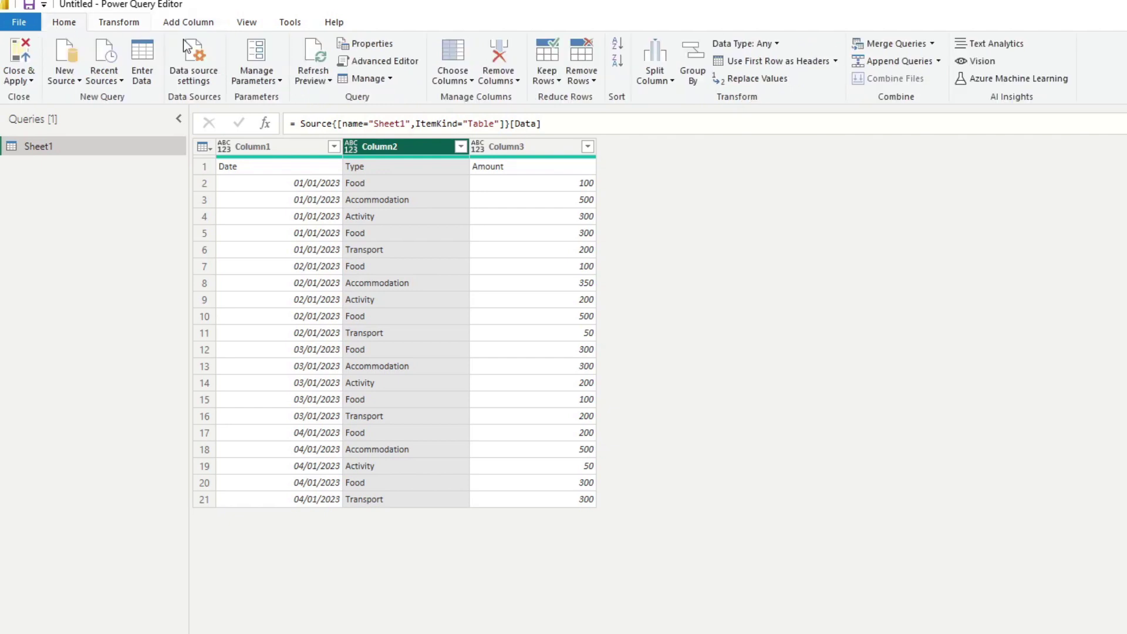
pyautogui.click(752, 60)
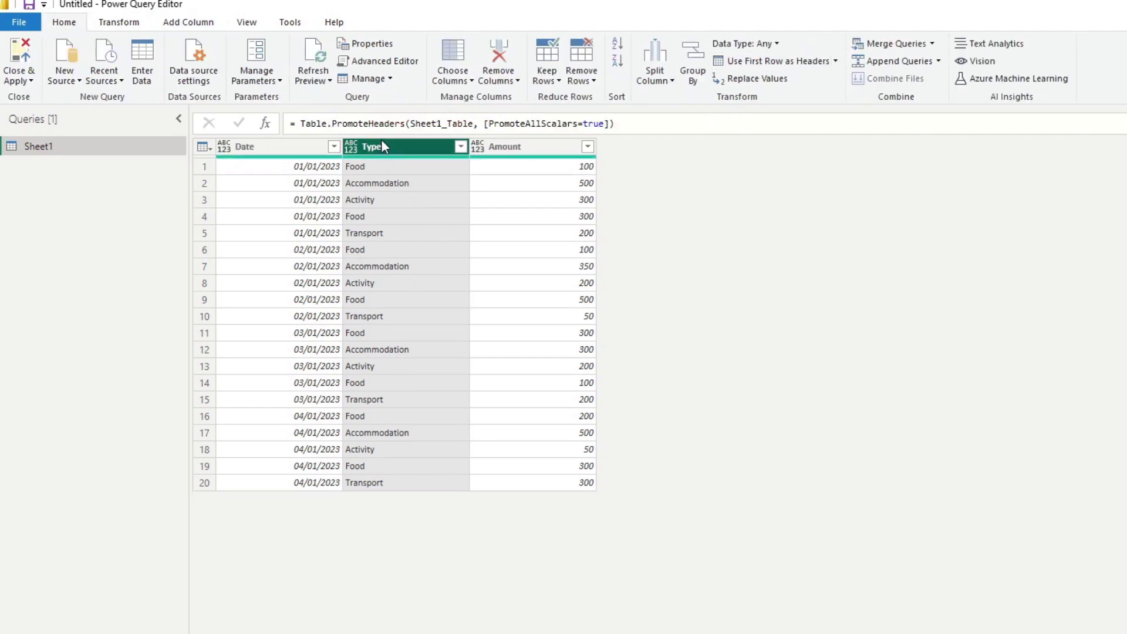
pyautogui.click(527, 185)
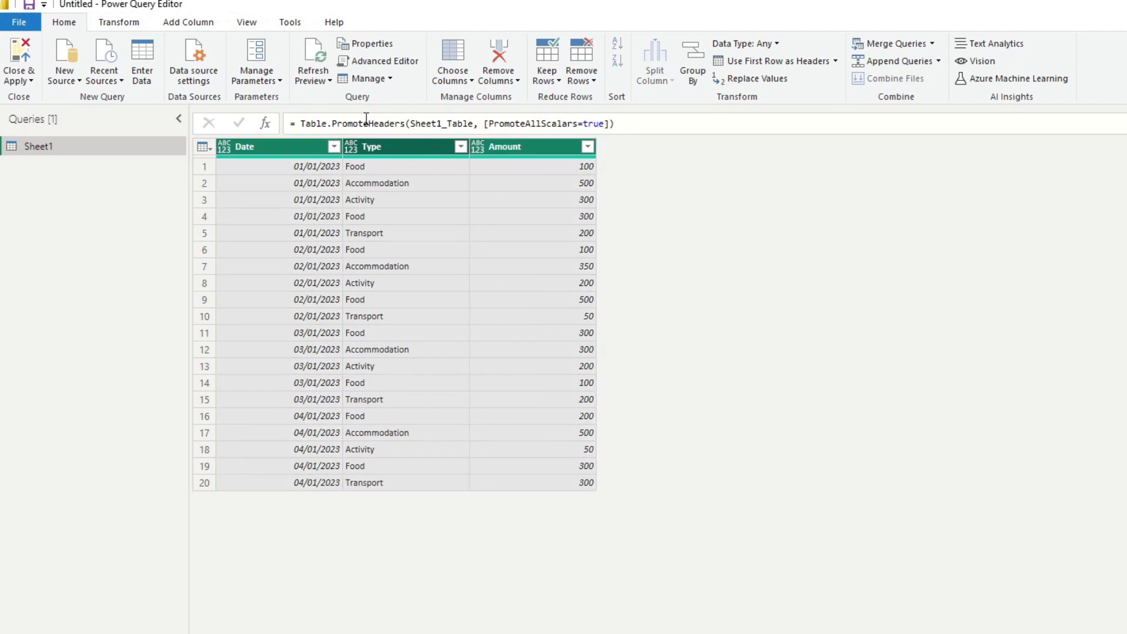
pyautogui.click(122, 23)
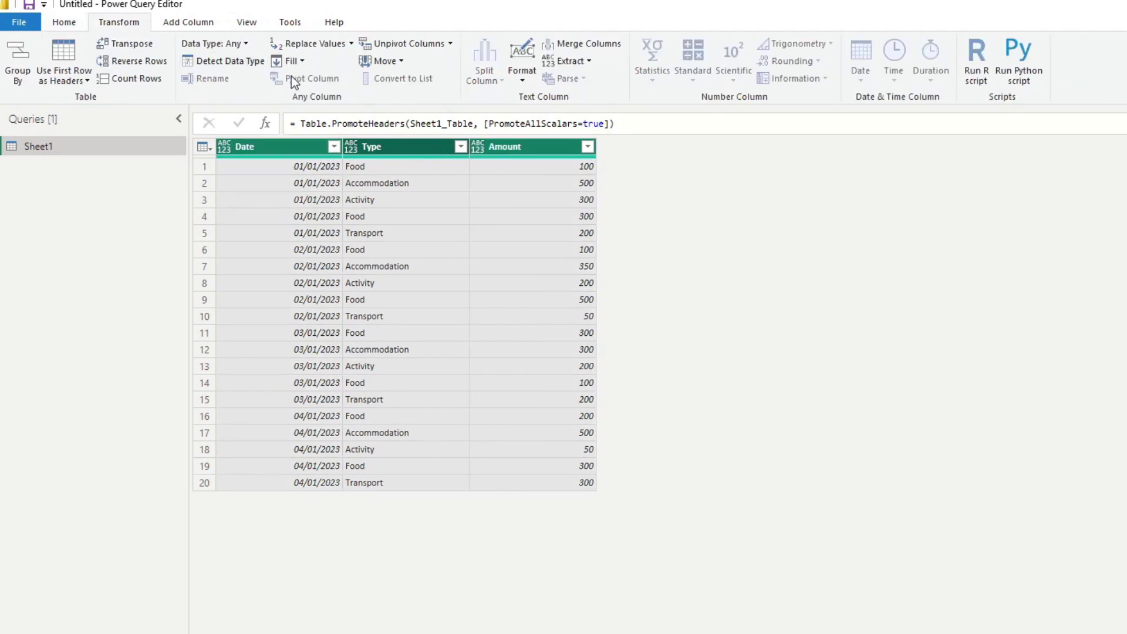
pyautogui.click(188, 68)
pyautogui.click(531, 301)
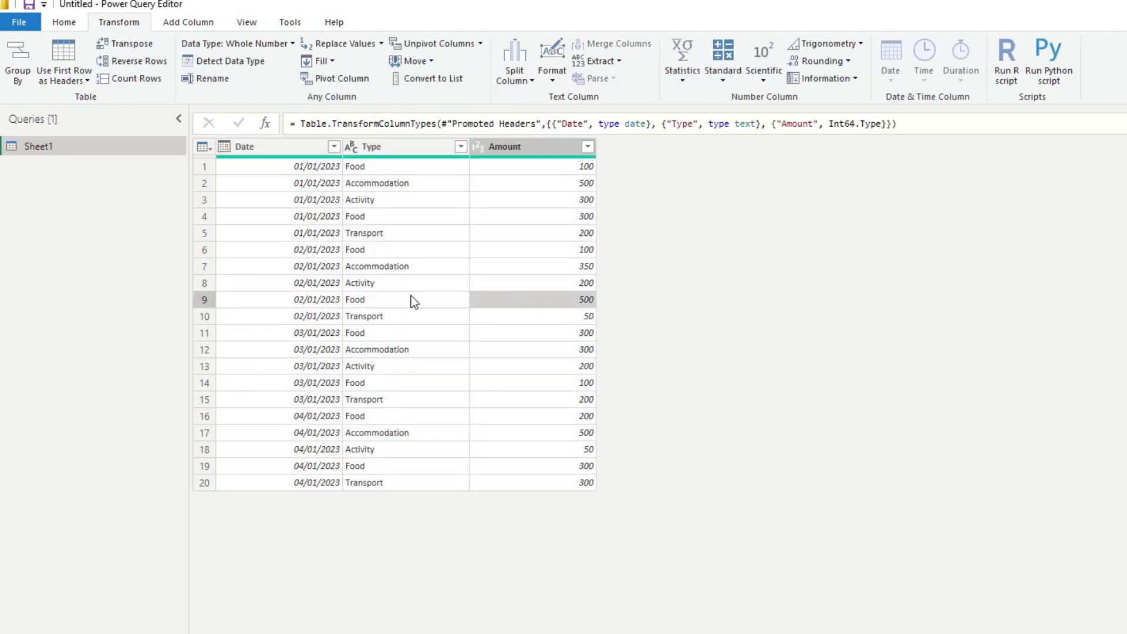
pyautogui.click(411, 295)
pyautogui.click(296, 305)
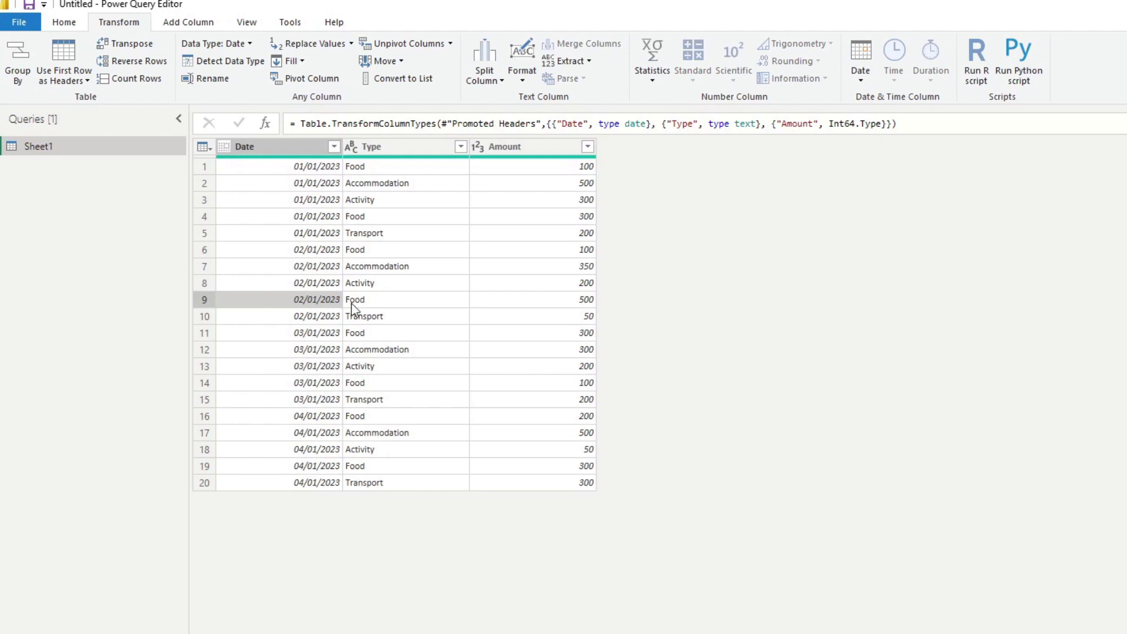
# Step: Rename the Sheet1 query to Expenses
pyautogui.doubleClick(61, 147)
pyautogui.write('Expenses')
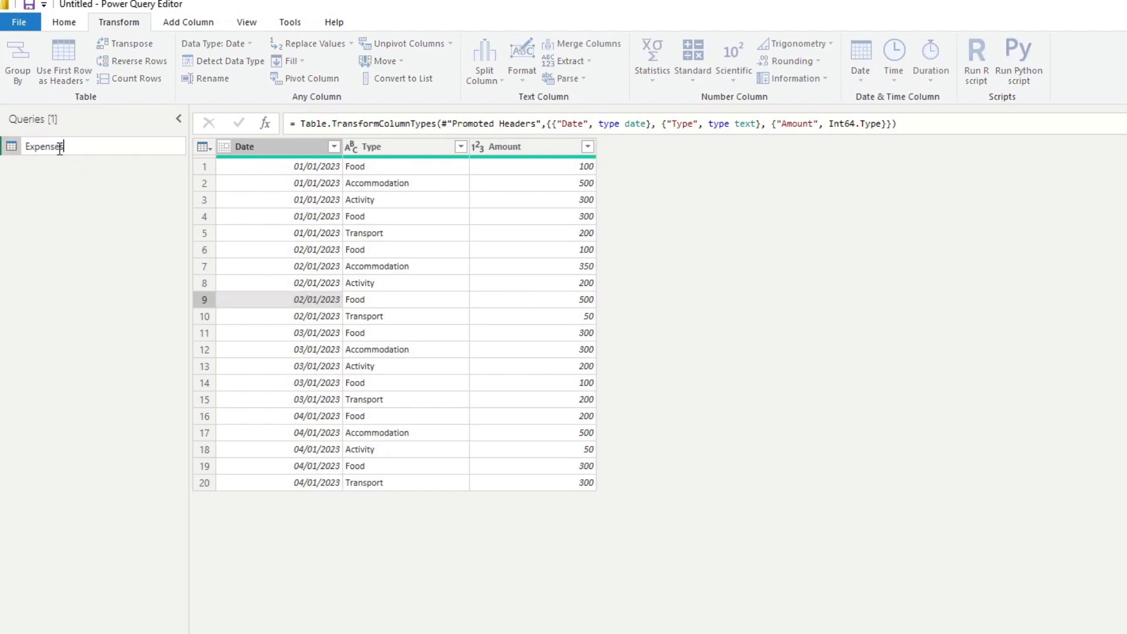
pyautogui.press('Return')
pyautogui.click(64, 22)
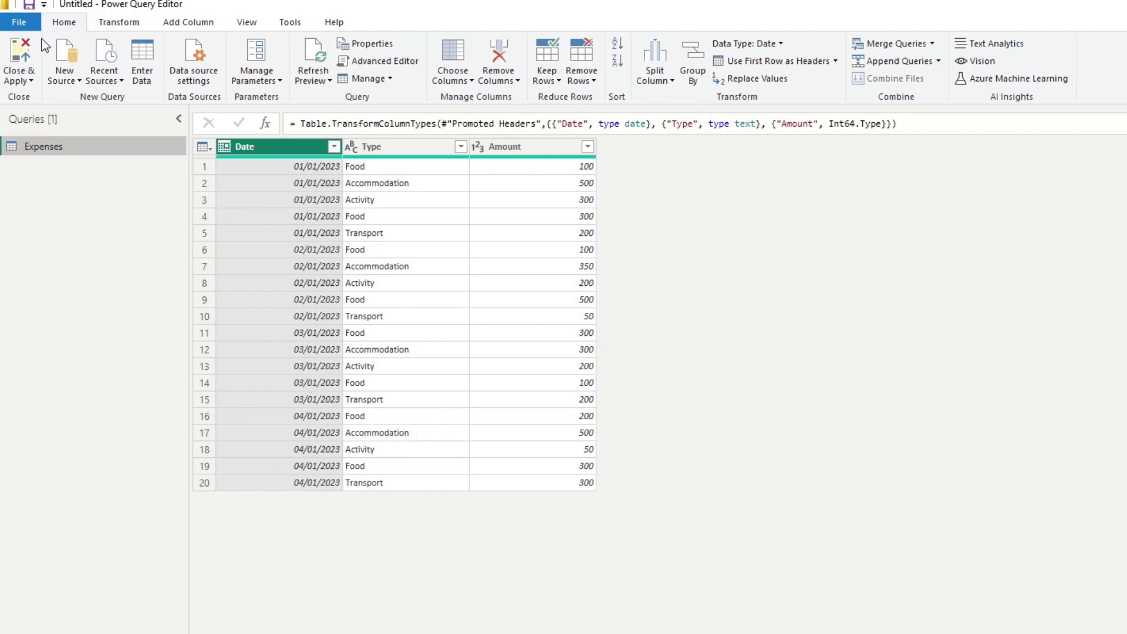
pyautogui.click(16, 62)
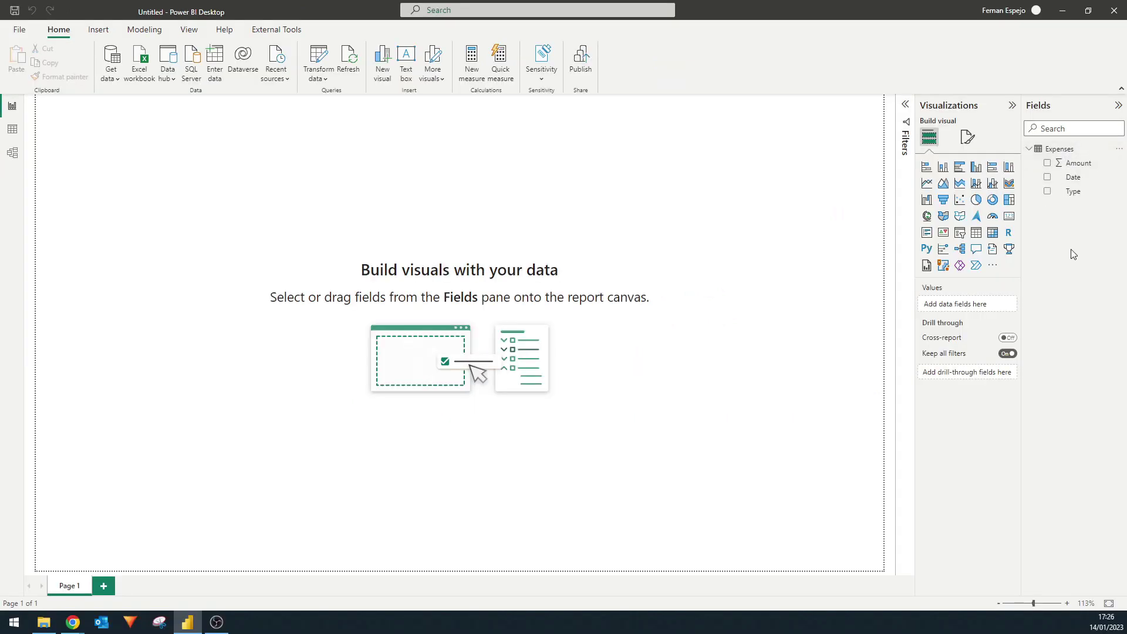
pyautogui.rightClick(1065, 150)
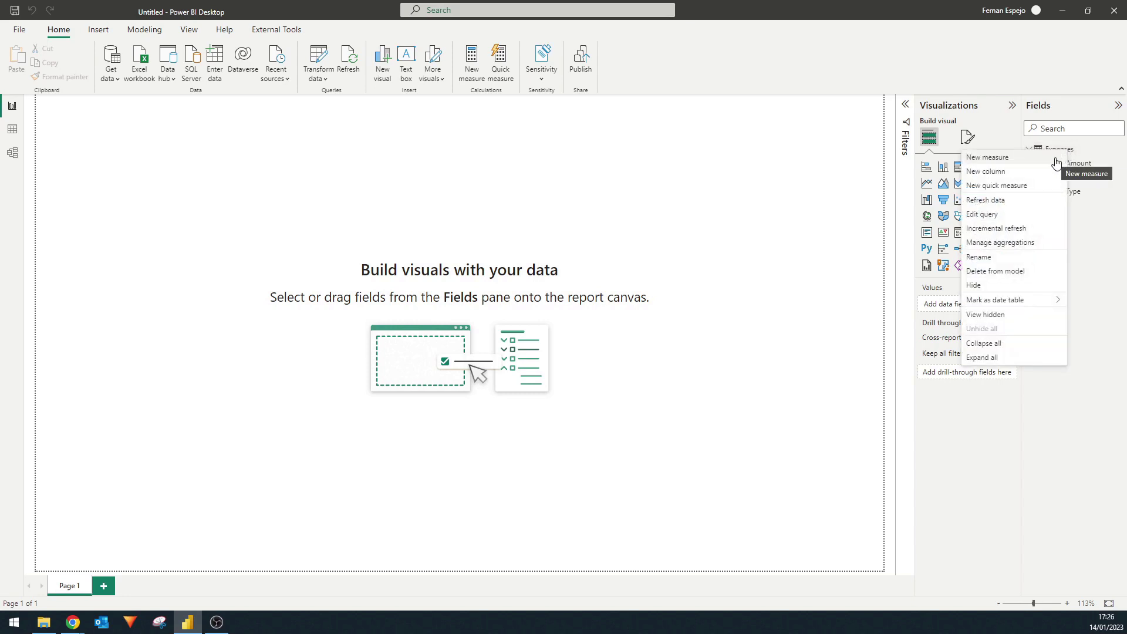
pyautogui.click(1091, 242)
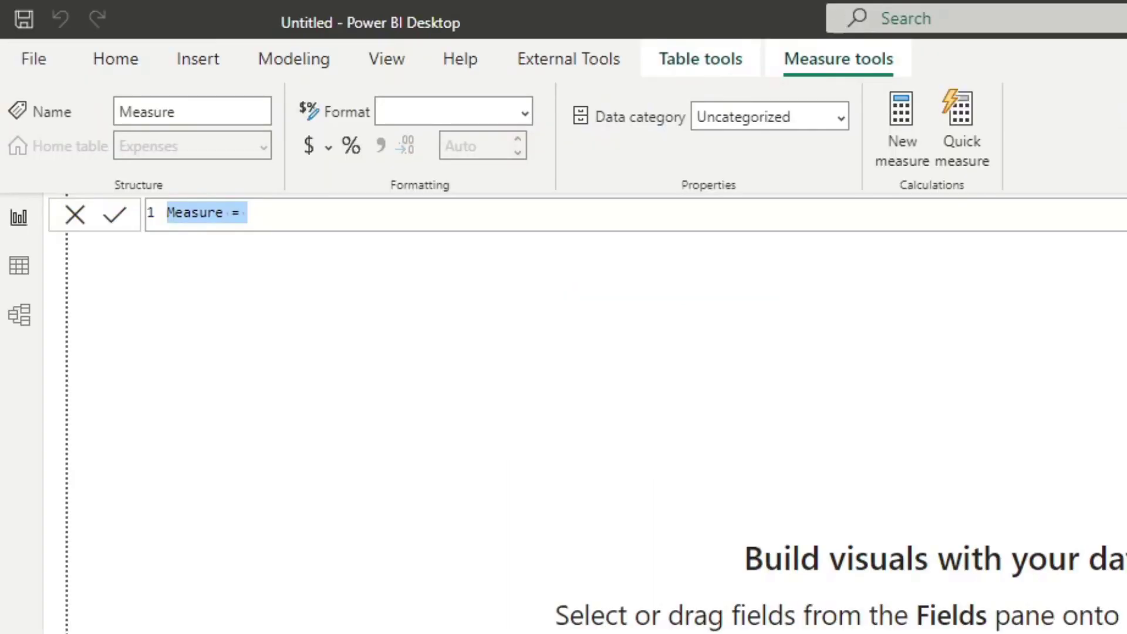
# Step: Create the measure Amount £ = DIVIDE(SUM(Expenses[Amount]), 40)
pyautogui.write('Aou')
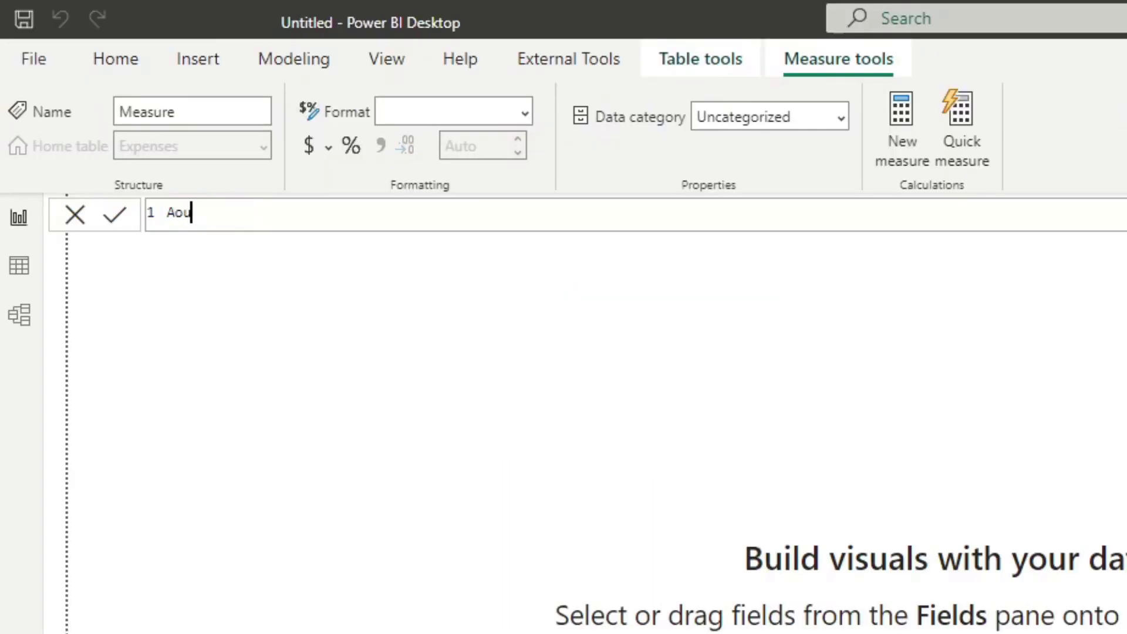
pyautogui.press('BackSpace')
pyautogui.press('BackSpace')
pyautogui.write('mount £ = DIVID')
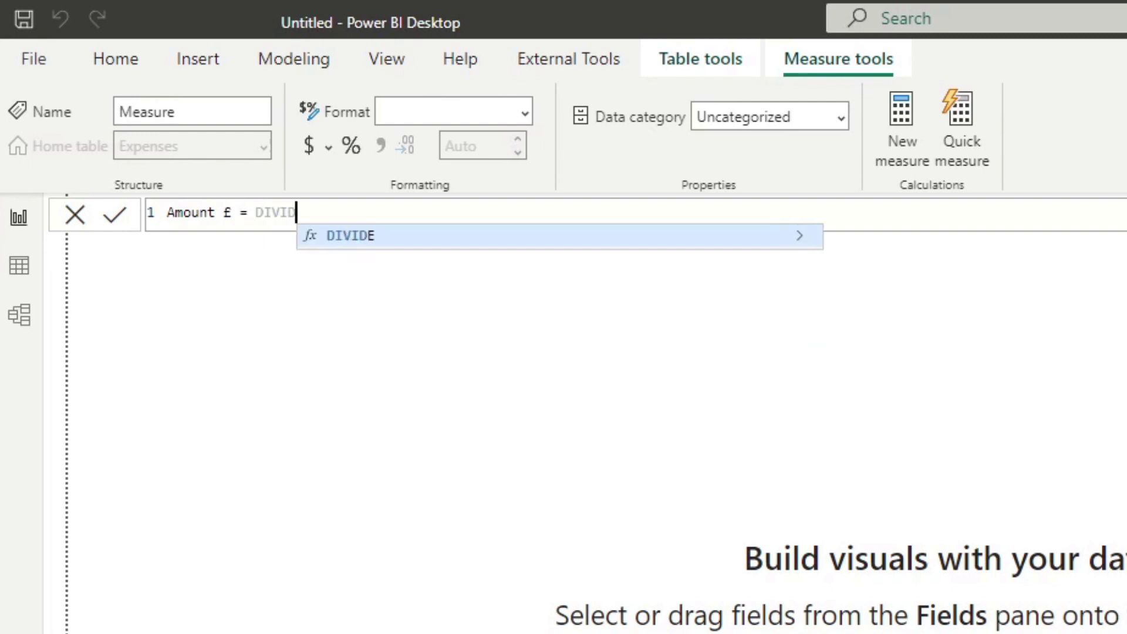
pyautogui.write('E( SUM')
pyautogui.press('Left')
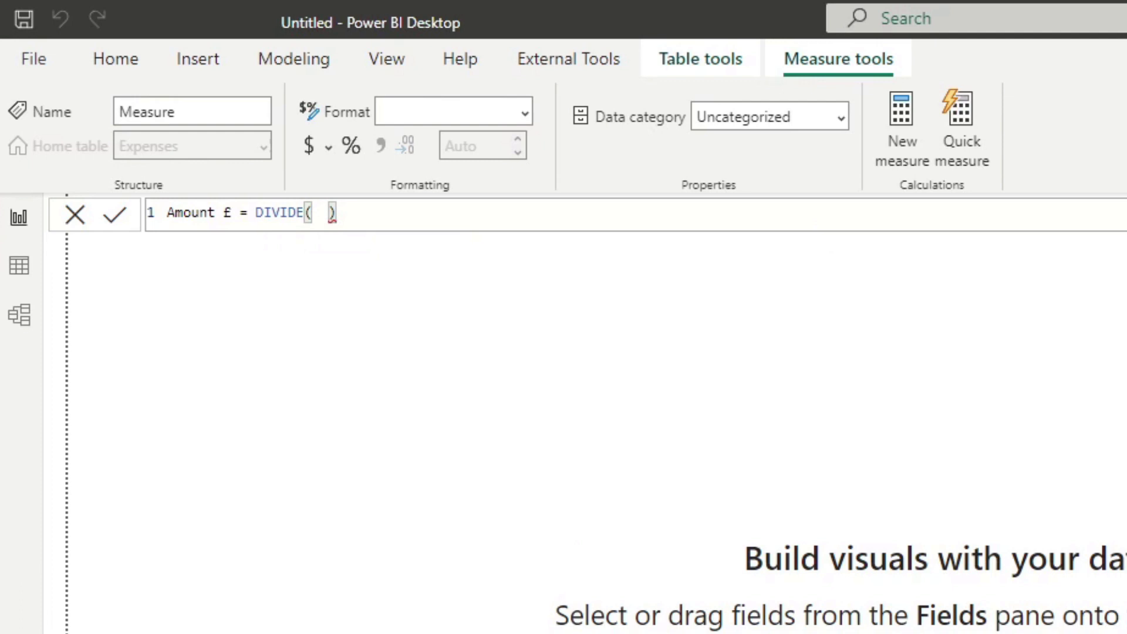
pyautogui.write('SUM(Expenses[Amount')
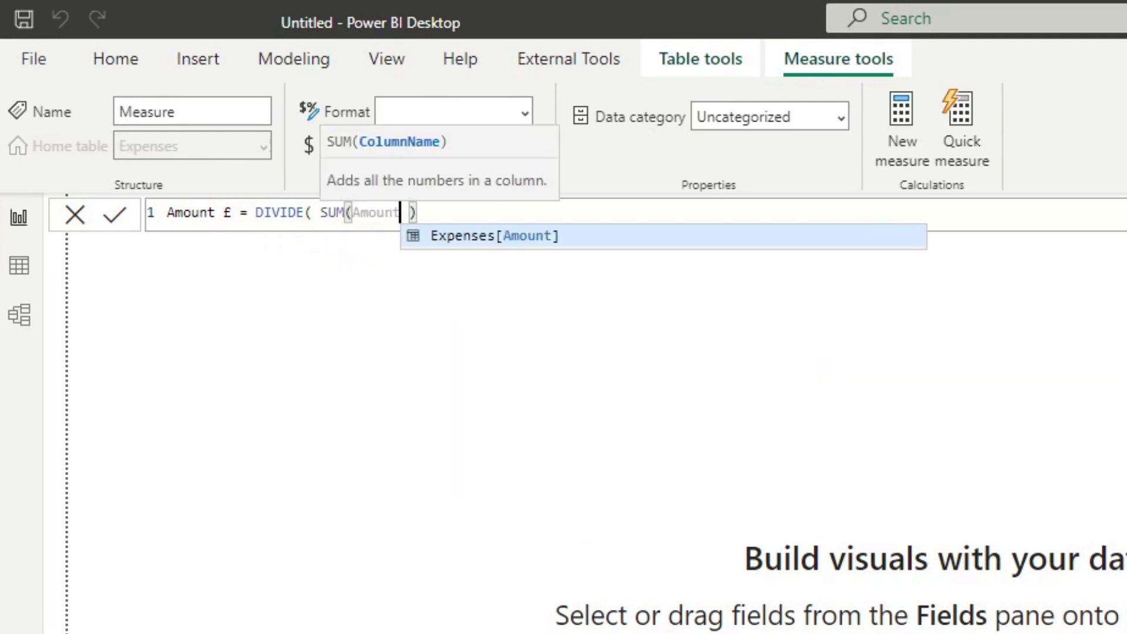
pyautogui.press('Tab')
pyautogui.write(', ')
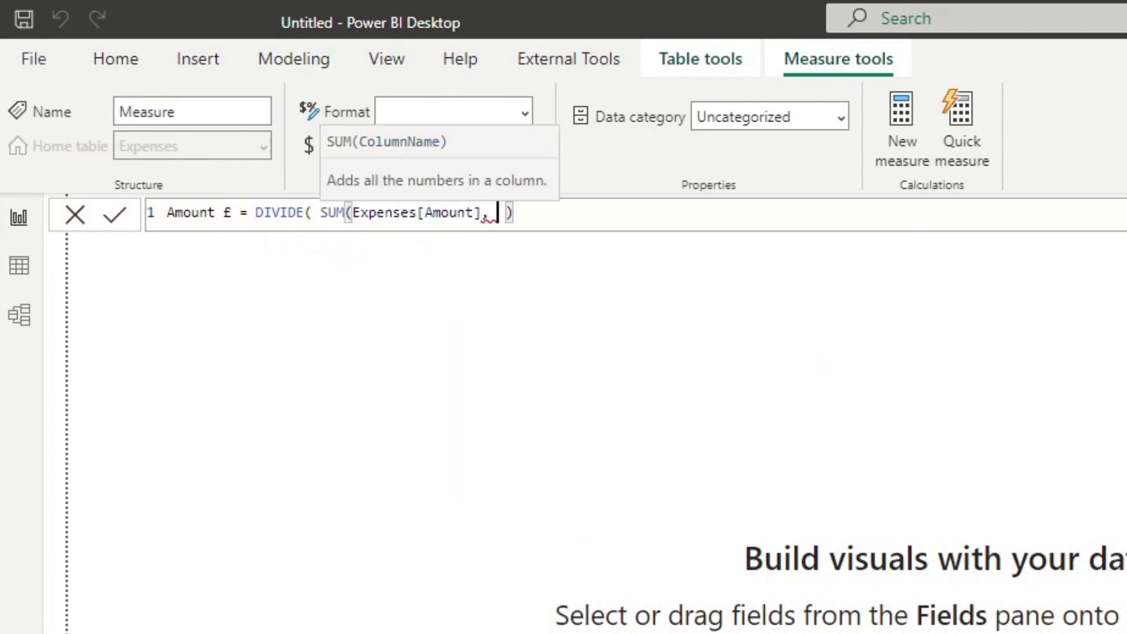
pyautogui.write('40')
pyautogui.press('BackSpace')
pyautogui.press('BackSpace')
pyautogui.press('BackSpace')
pyautogui.press('BackSpace')
pyautogui.write('), 5')
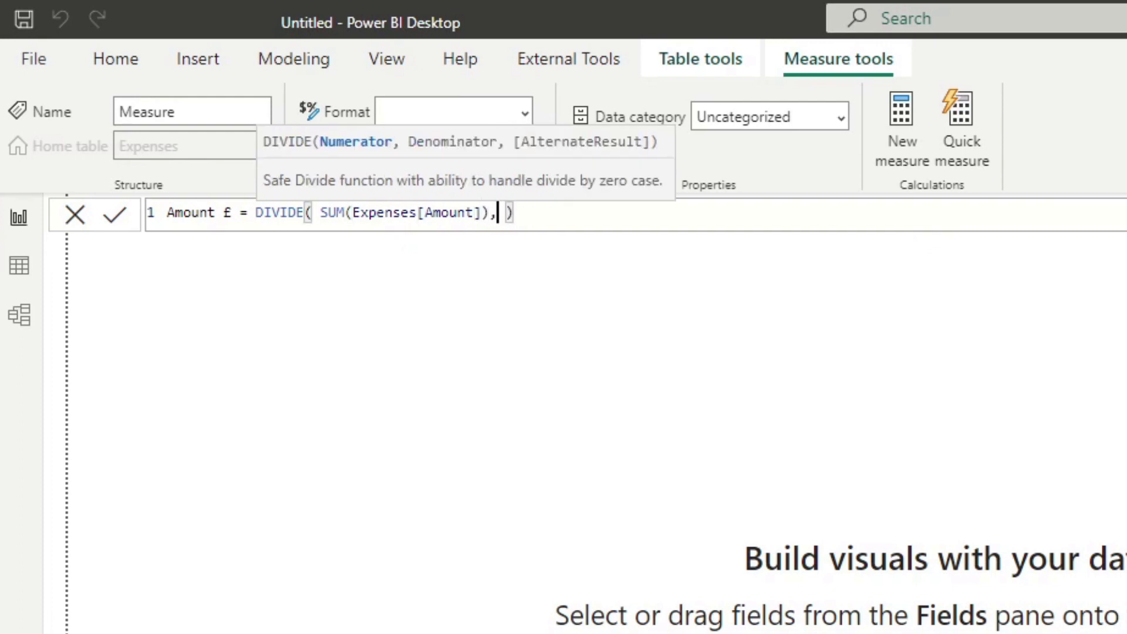
pyautogui.press('BackSpace')
pyautogui.write('40')
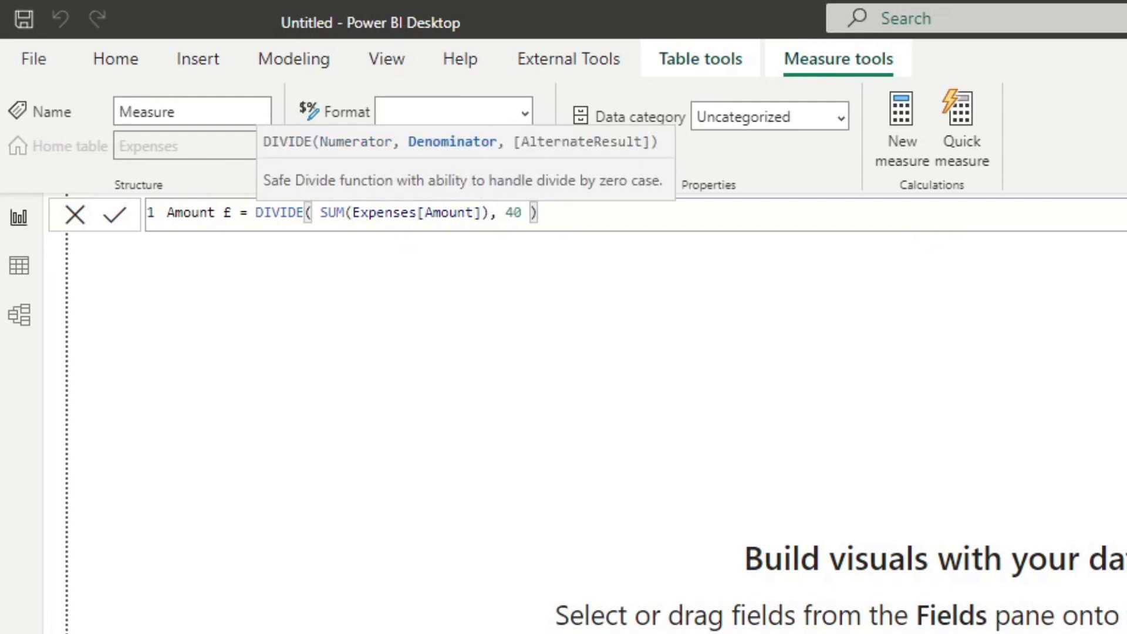
pyautogui.click(538, 213)
pyautogui.press('Return')
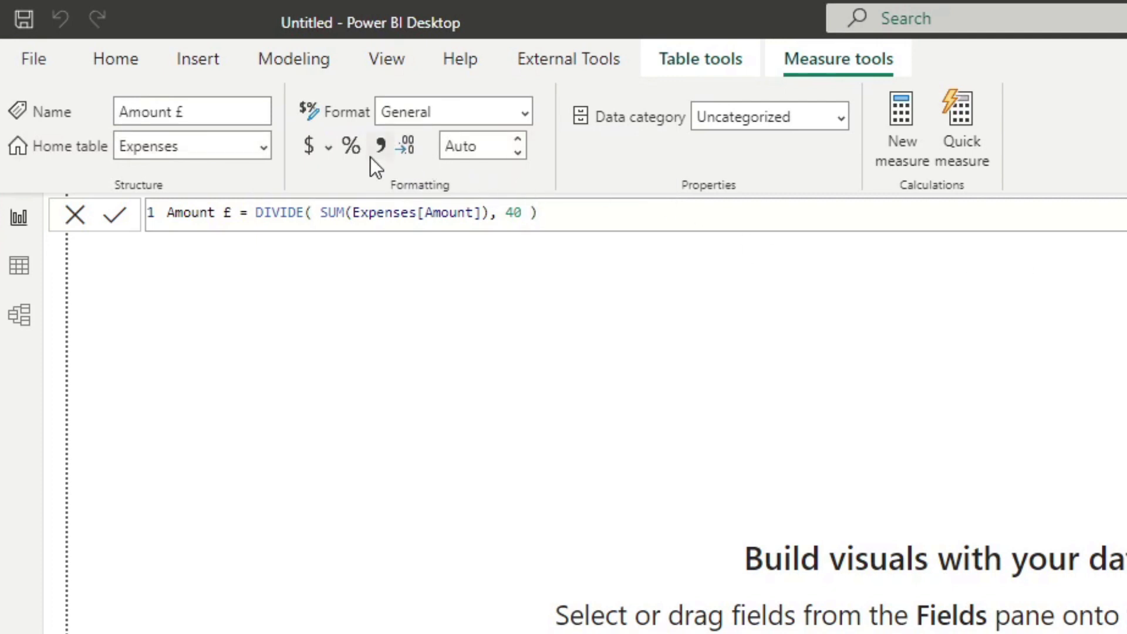
# Step: Format Amount £ as UK pounds currency with 0 decimal places
pyautogui.click(329, 146)
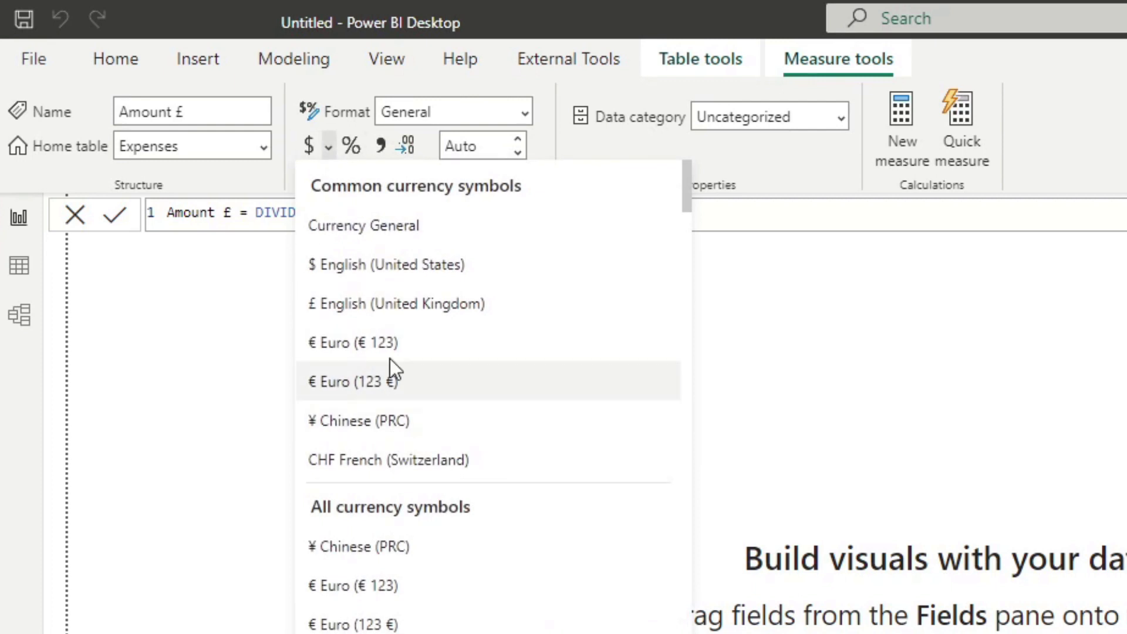
pyautogui.click(412, 304)
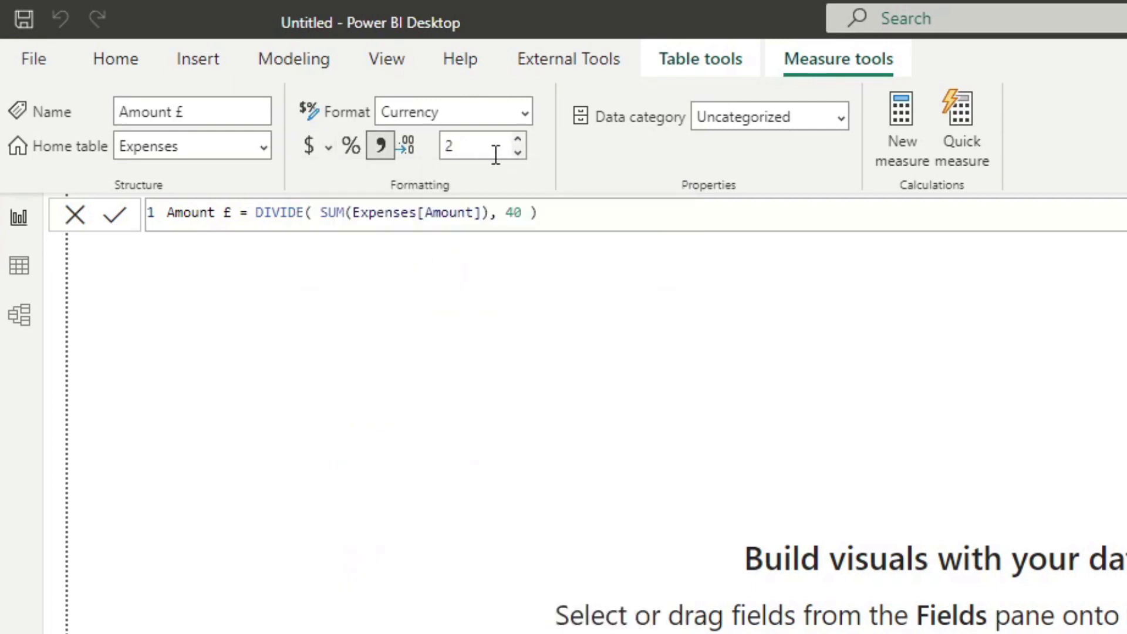
pyautogui.moveTo(496, 156); pyautogui.dragTo(395, 149)
pyautogui.write('0')
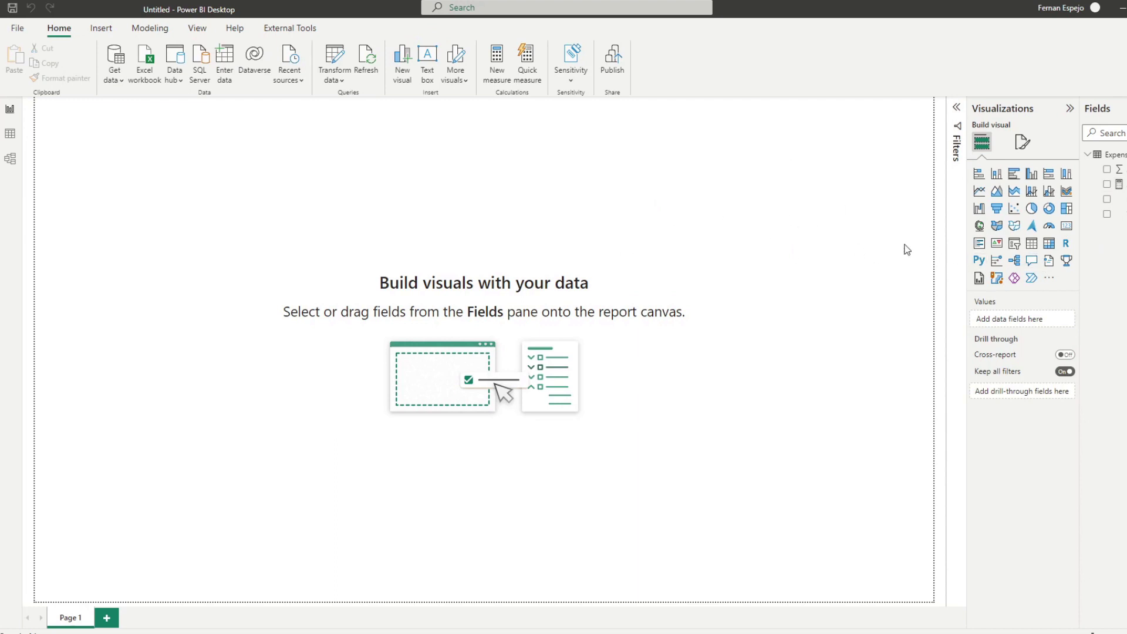
# Step: Add a card of summed Amount labelled Total Spend and resize it smaller
pyautogui.click(1067, 230)
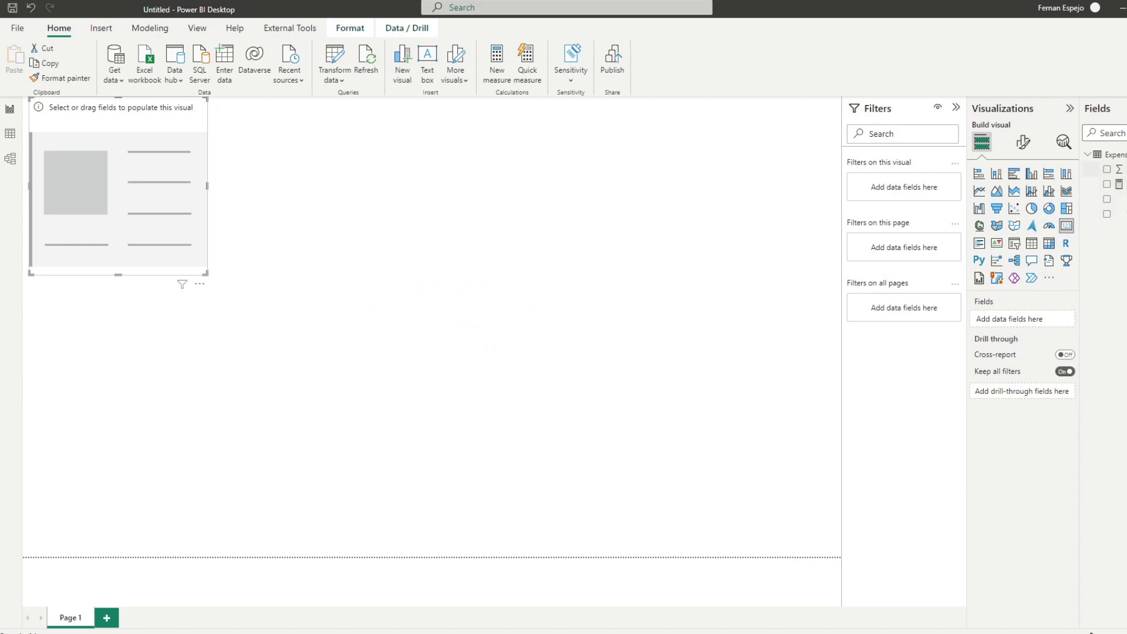
pyautogui.moveTo(618, 282); pyautogui.dragTo(205, 217)
pyautogui.doubleClick(1021, 320)
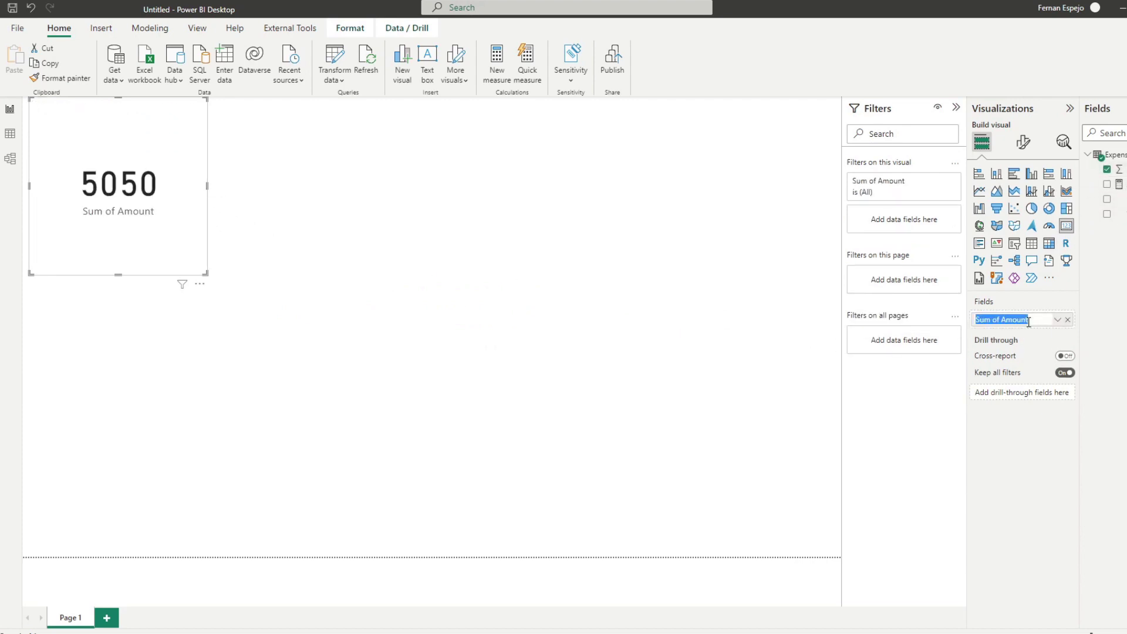
pyautogui.write('Amount THB')
pyautogui.press('Return')
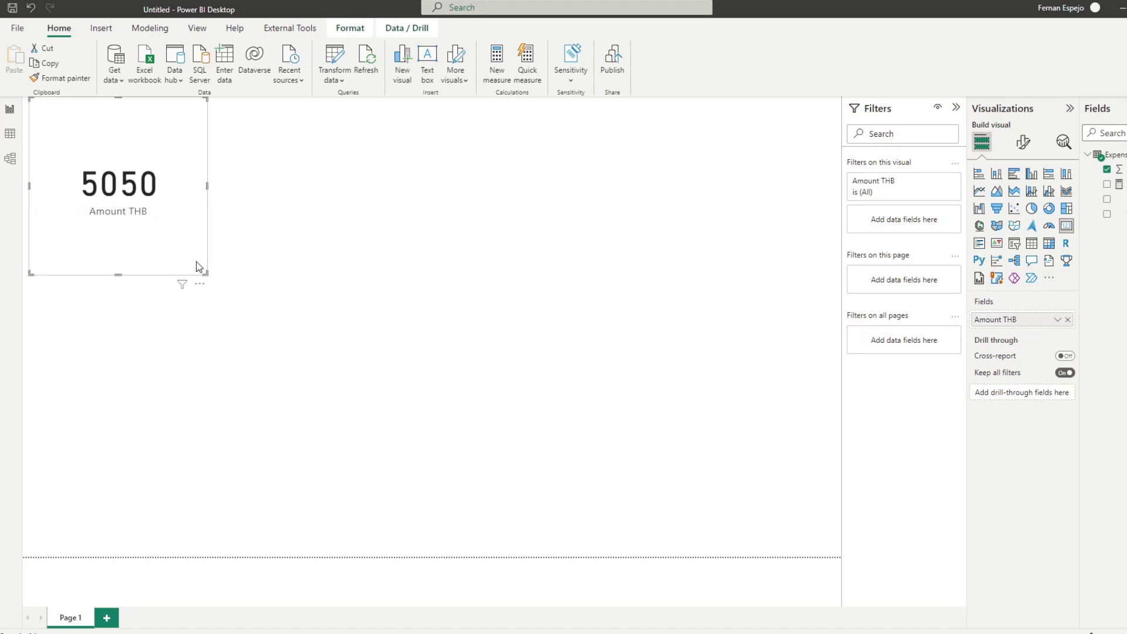
pyautogui.moveTo(202, 272); pyautogui.dragTo(186, 228)
pyautogui.doubleClick(1004, 321)
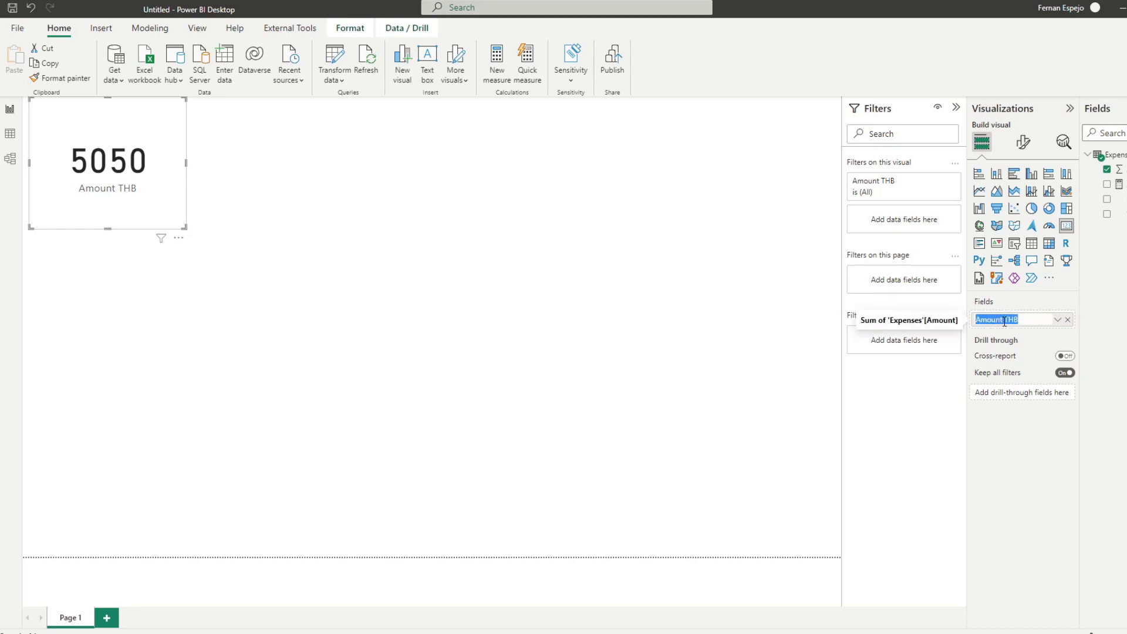
pyautogui.write('Total Spend')
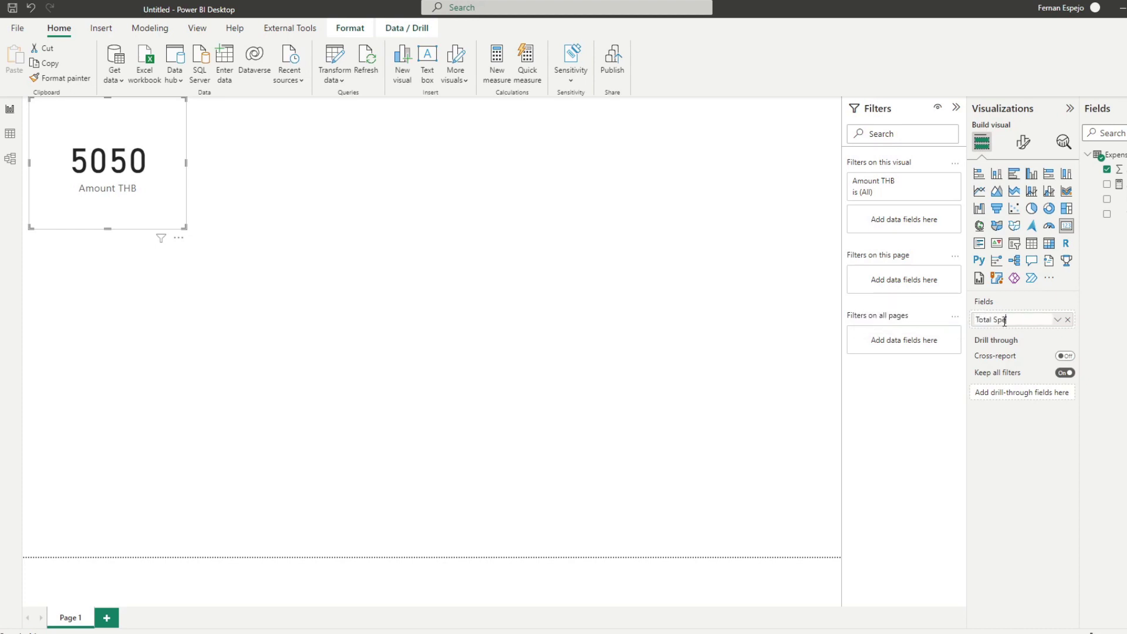
pyautogui.press('Return')
pyautogui.moveTo(111, 231); pyautogui.dragTo(241, 166)
# Step: Duplicate the card beside the original and label it Total Spend £
pyautogui.hotkey('ctrl', 'c')
pyautogui.hotkey('ctrl', 'v')
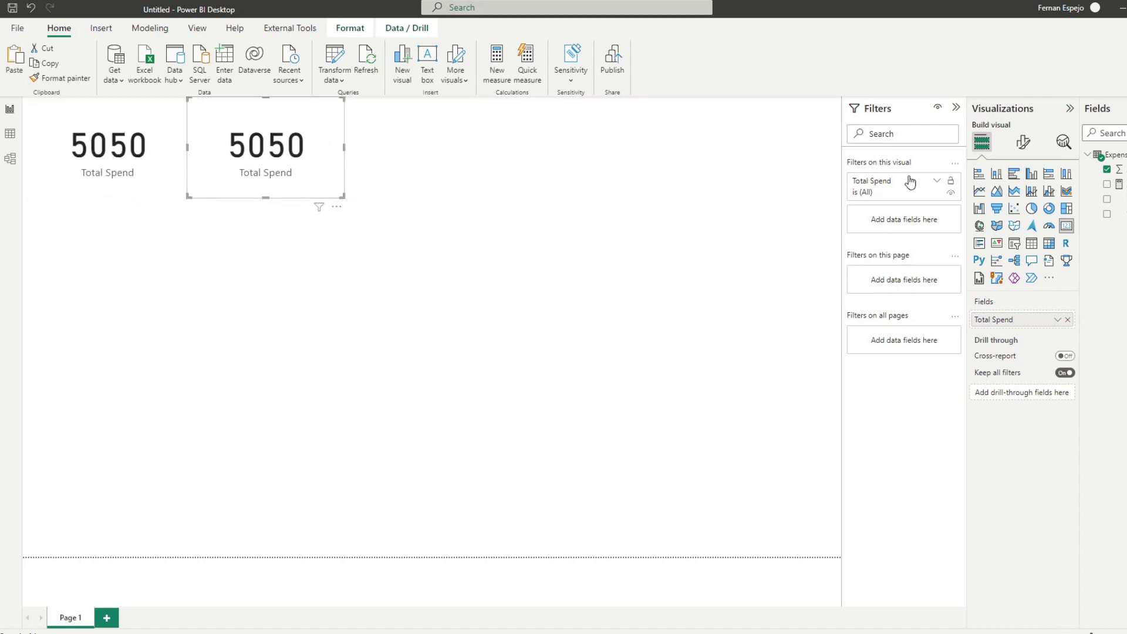
pyautogui.moveTo(1105, 183); pyautogui.dragTo(1026, 322)
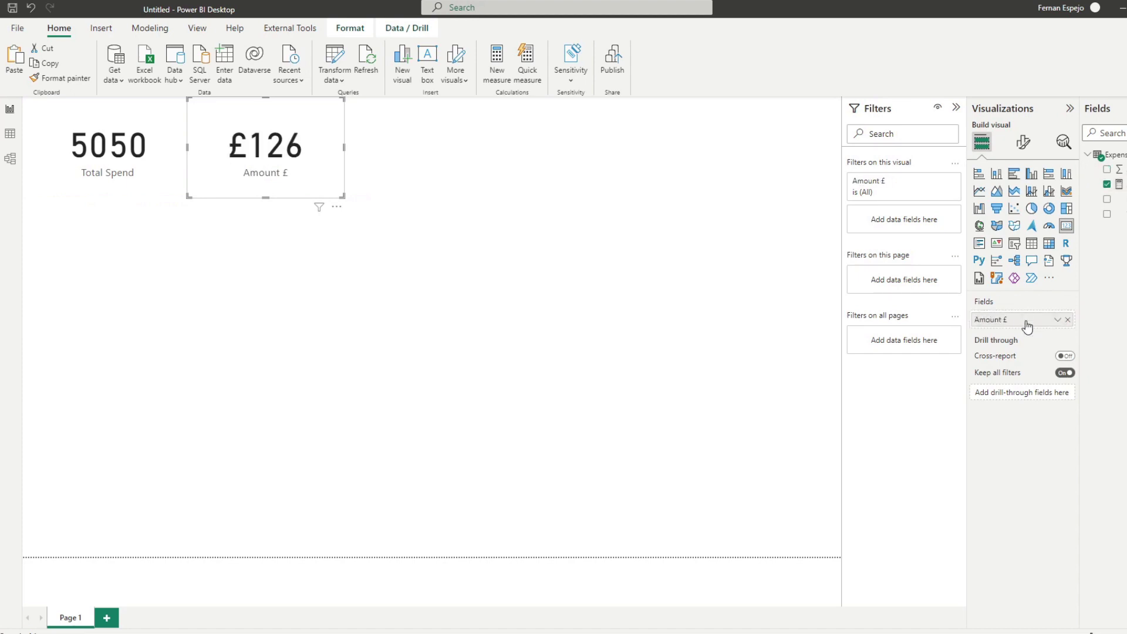
pyautogui.doubleClick(1026, 322)
pyautogui.write('Total Spend')
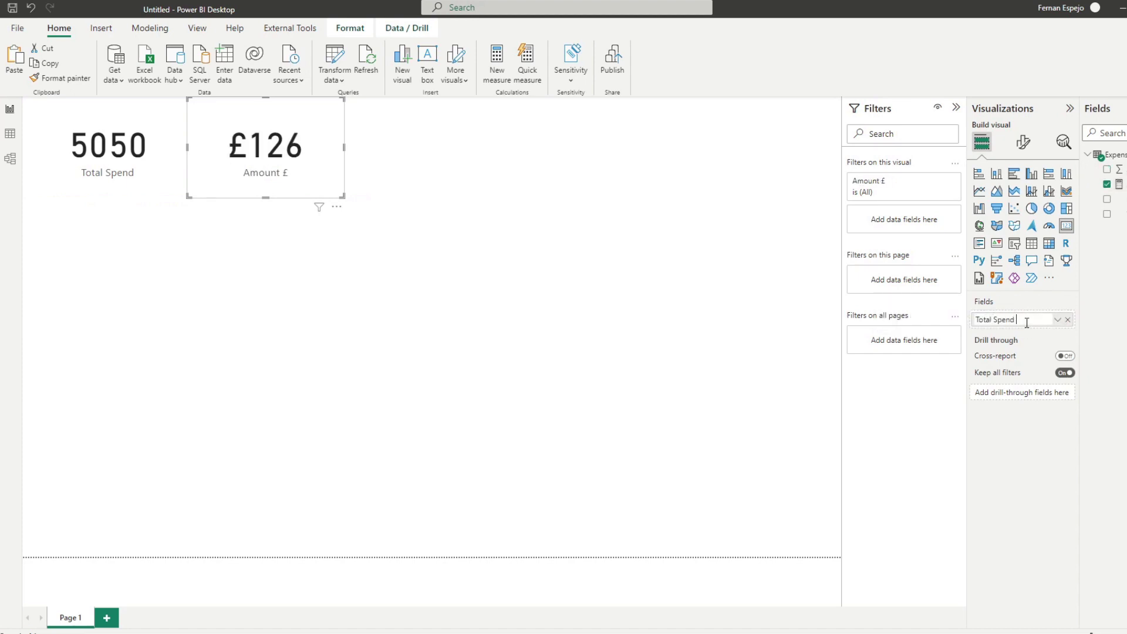
pyautogui.write(' £')
pyautogui.press('Return')
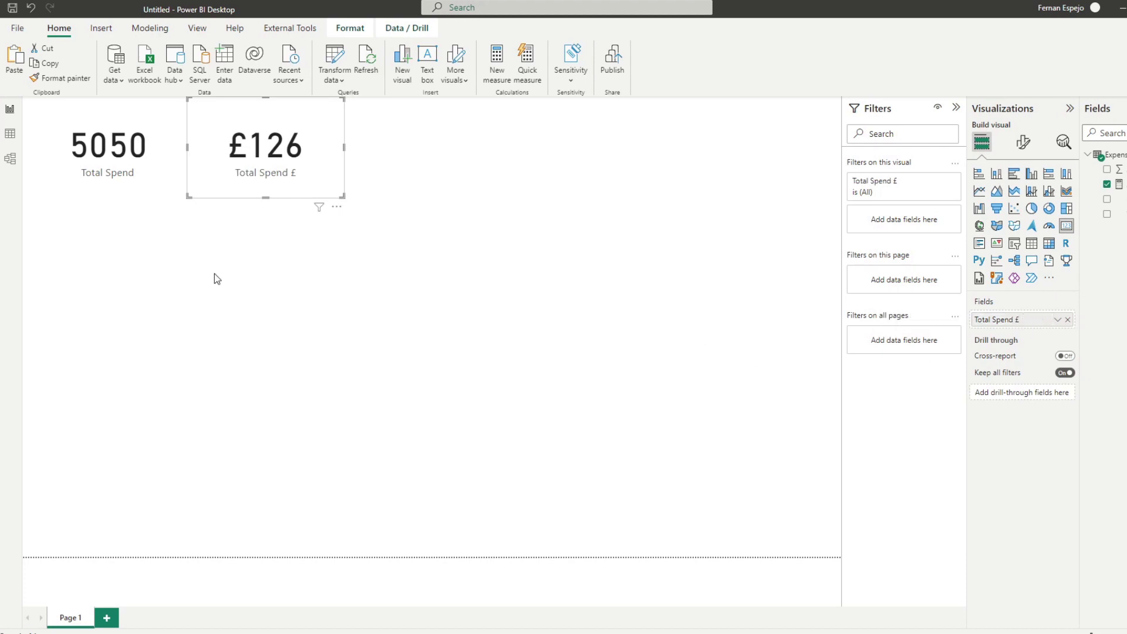
pyautogui.click(451, 312)
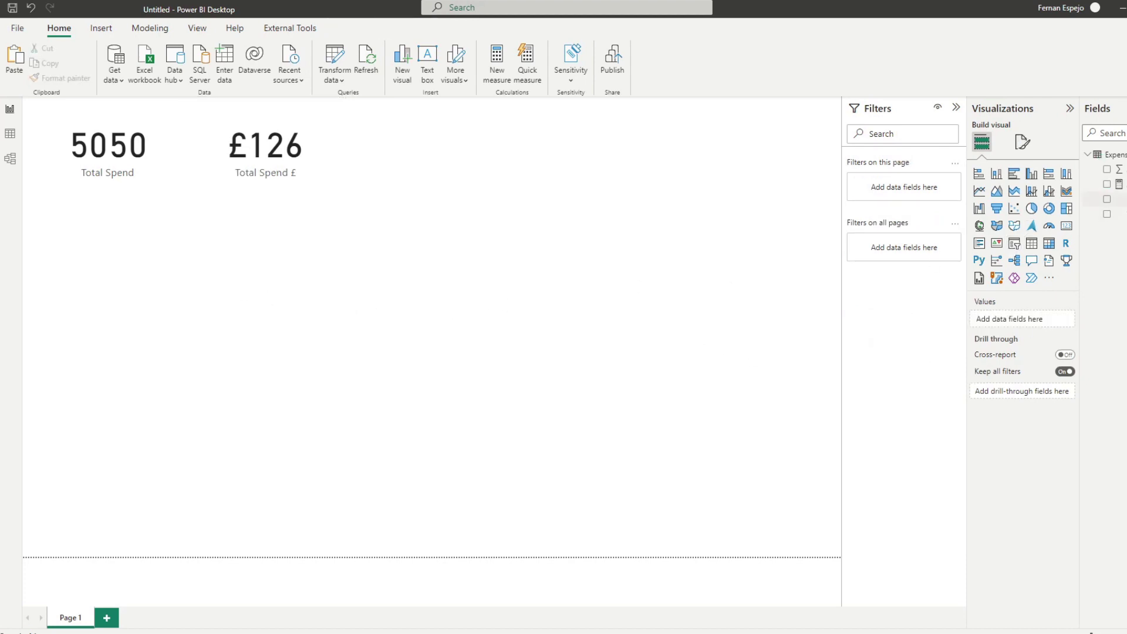
# Step: Chart Amount £ by Type as a pie chart, moved top-left and enlarged below the cards
pyautogui.moveTo(1114, 183); pyautogui.dragTo(352, 317)
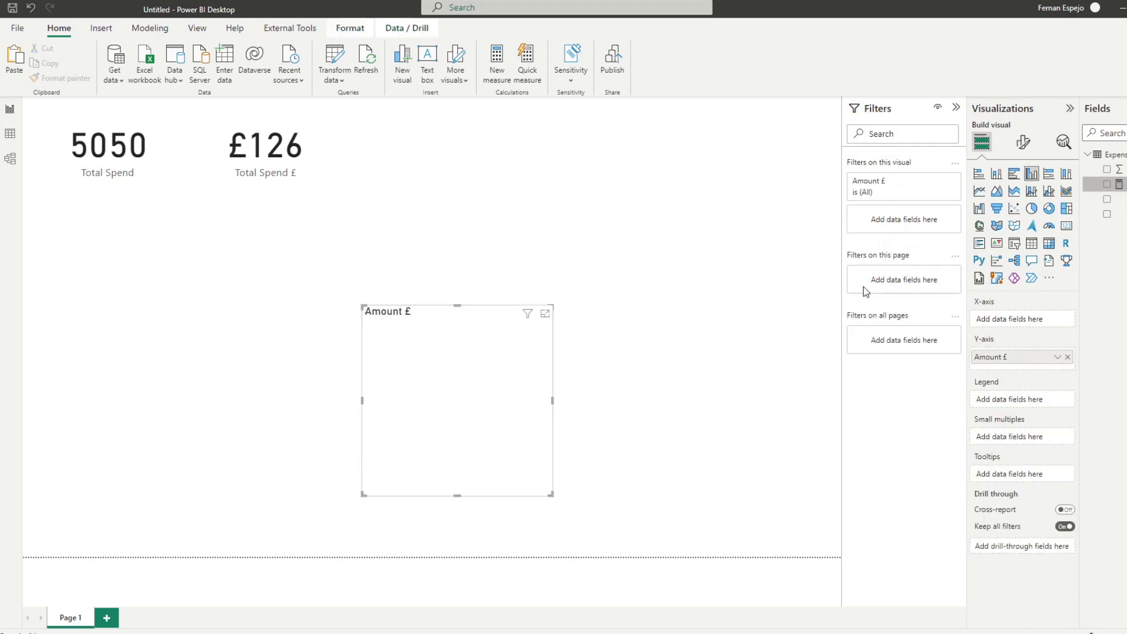
pyautogui.moveTo(1118, 214); pyautogui.dragTo(435, 388)
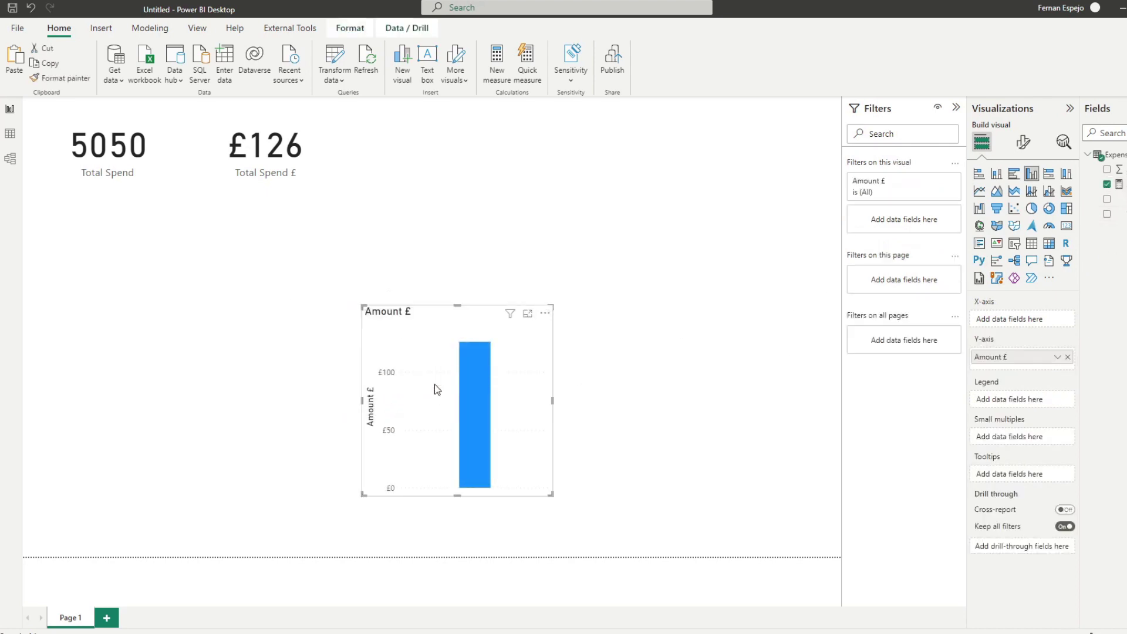
pyautogui.click(1031, 208)
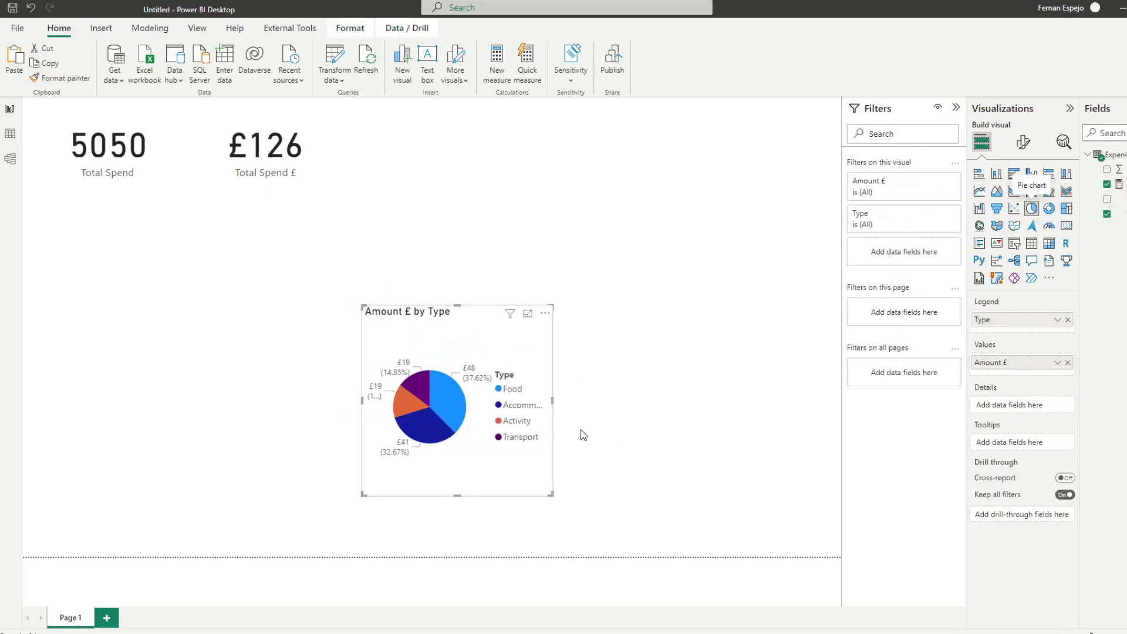
pyautogui.moveTo(463, 317); pyautogui.dragTo(130, 209)
pyautogui.moveTo(218, 390); pyautogui.dragTo(292, 389)
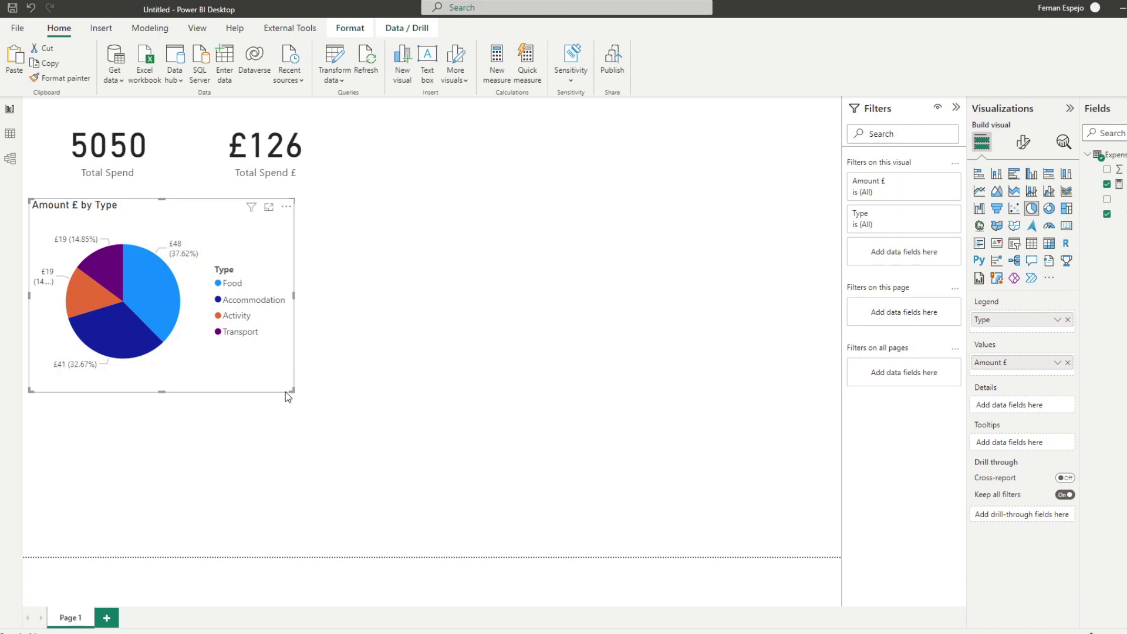
# Step: Add an Amount £ by Date column chart beside the pie, sized to match, with data labels on
pyautogui.click(285, 393)
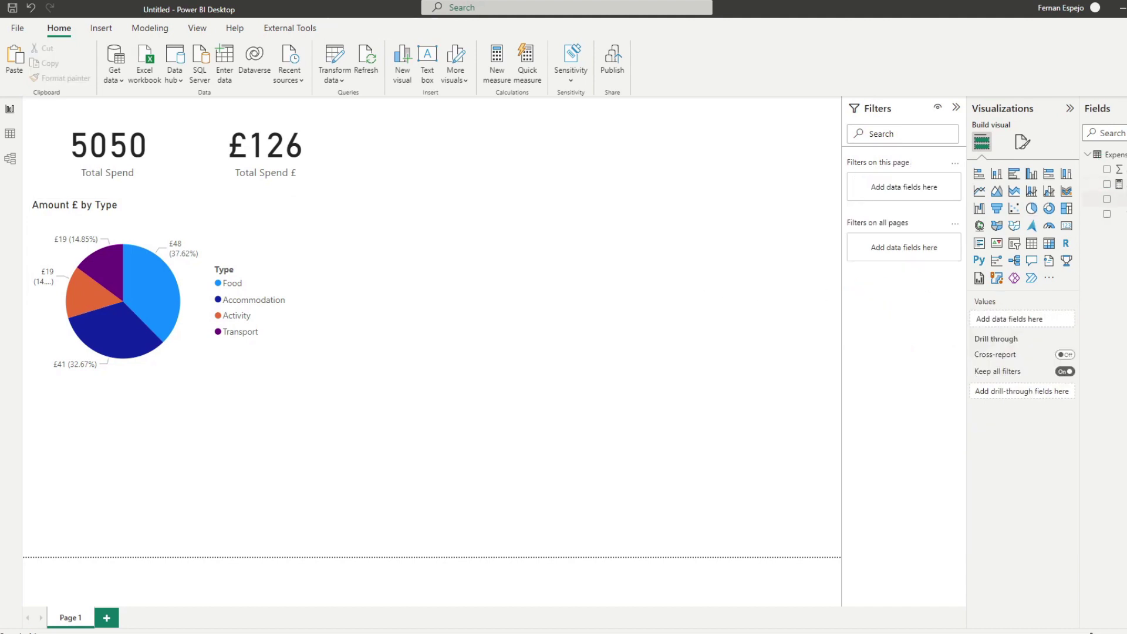
pyautogui.click(1107, 184)
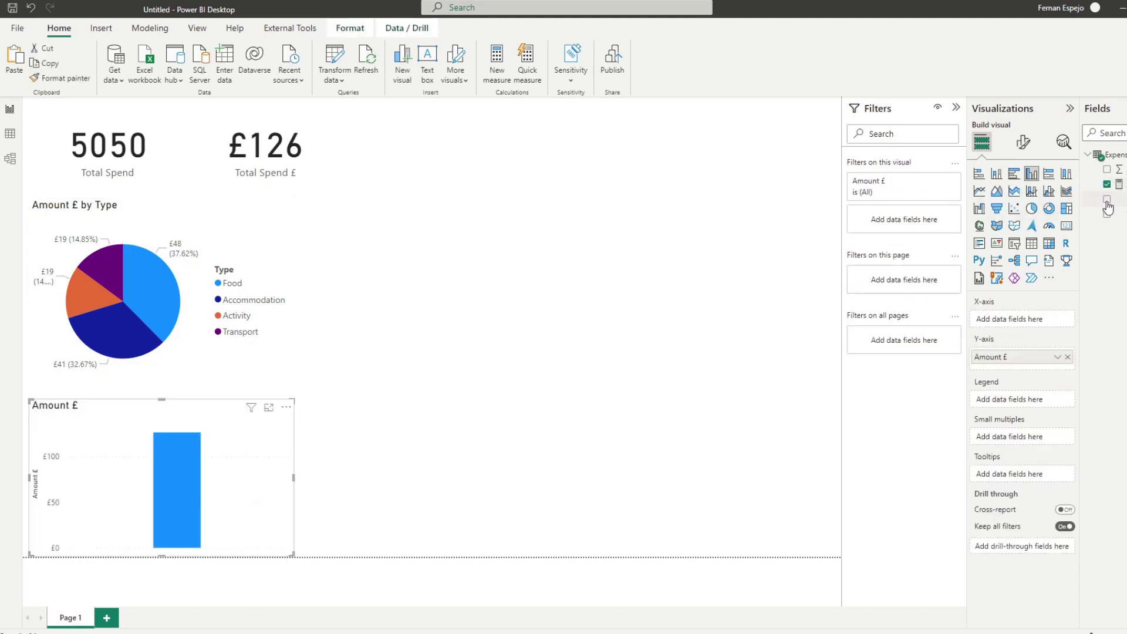
pyautogui.click(1107, 207)
pyautogui.moveTo(157, 412); pyautogui.dragTo(442, 204)
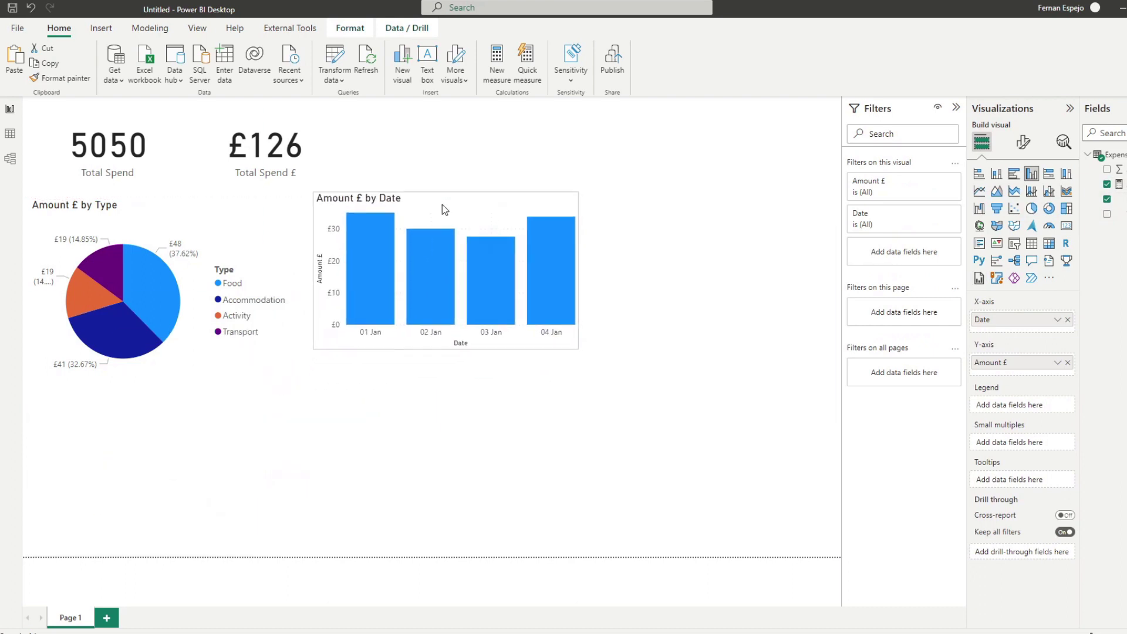
pyautogui.moveTo(577, 348); pyautogui.dragTo(555, 368)
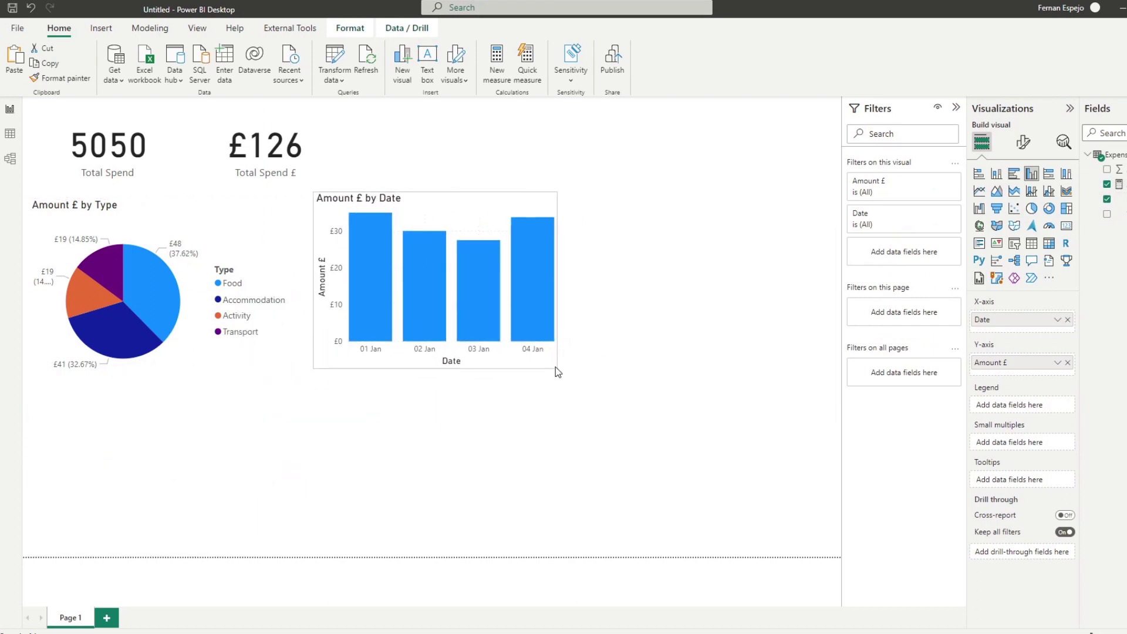
pyautogui.click(1023, 143)
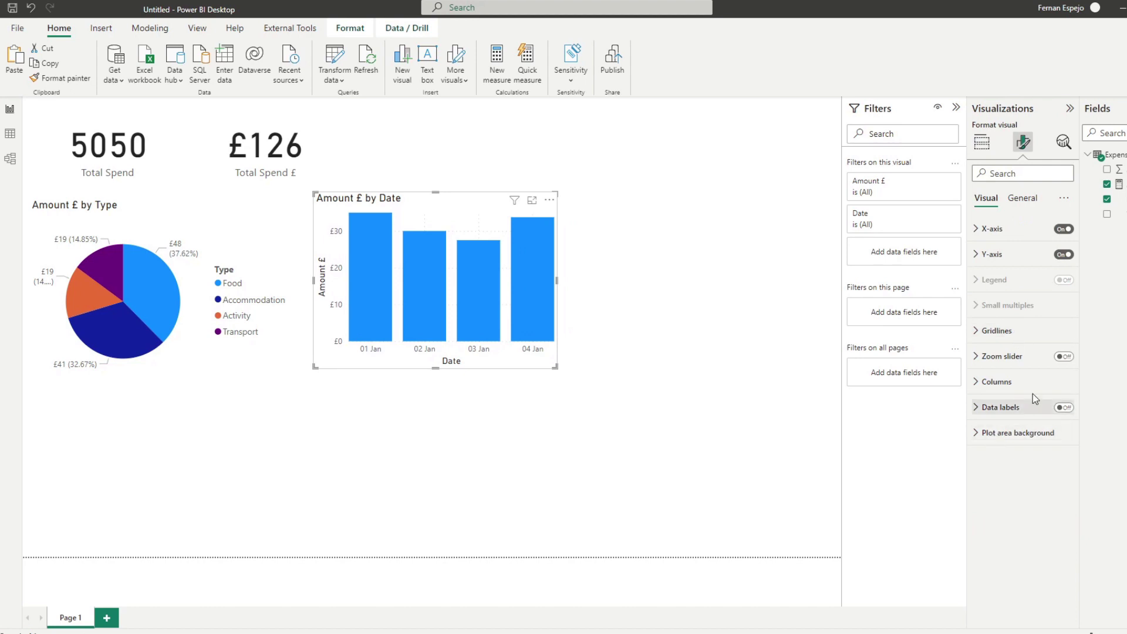
pyautogui.click(1061, 409)
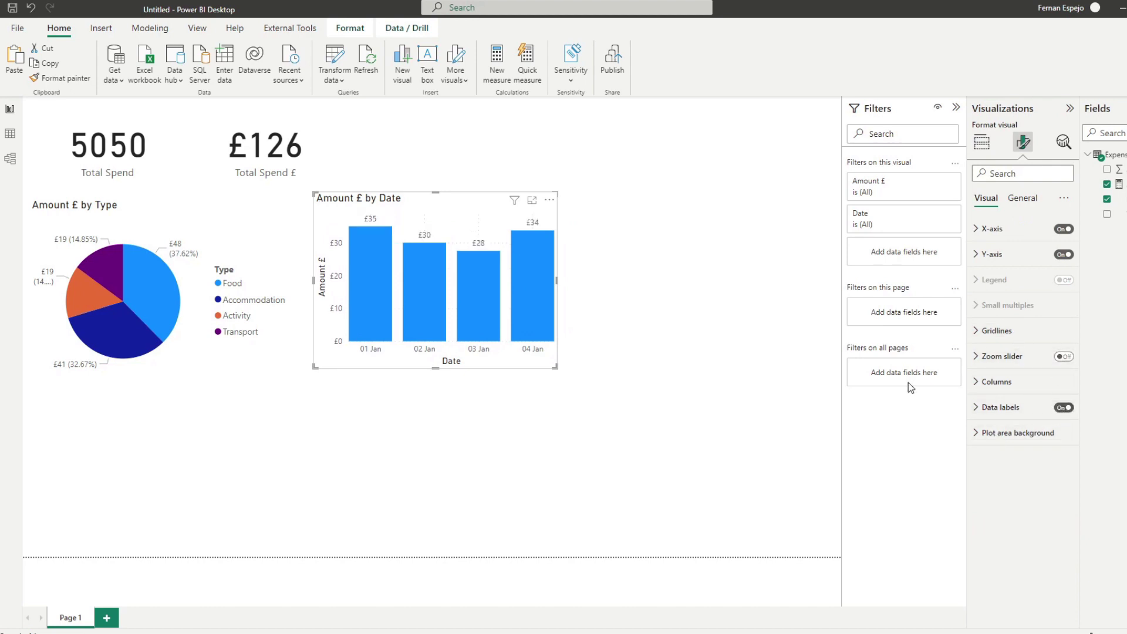
pyautogui.click(617, 196)
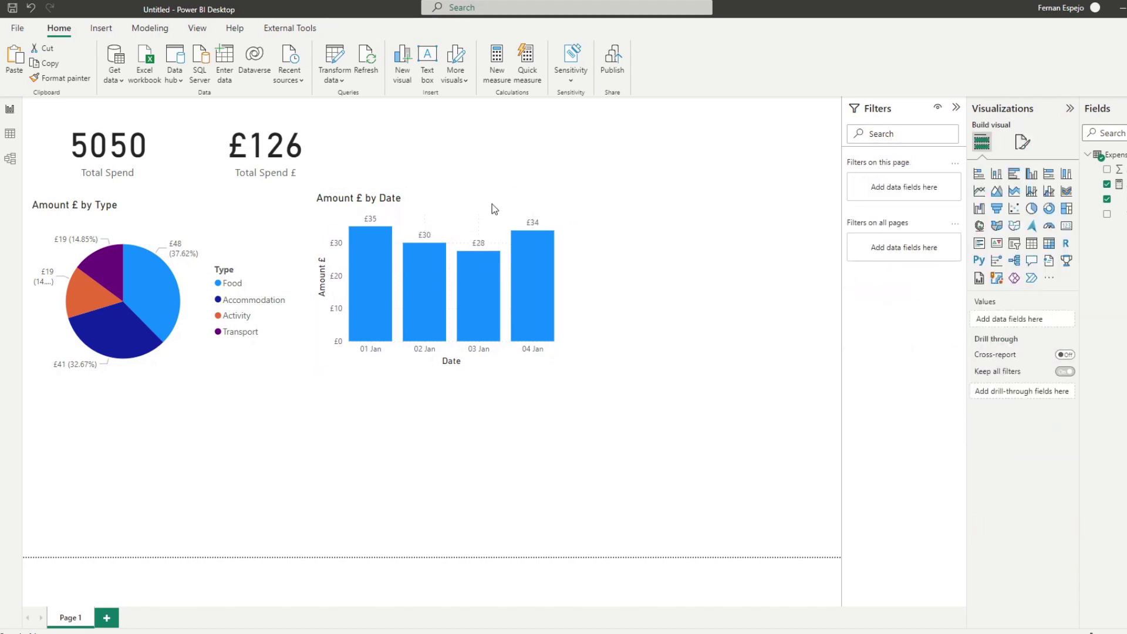
# Step: Duplicate the date chart to its right, widen it, and add Type as the legend
pyautogui.click(492, 209)
pyautogui.hotkey('ctrl', 'c')
pyautogui.hotkey('ctrl', 'v')
pyautogui.moveTo(457, 221); pyautogui.dragTo(720, 212)
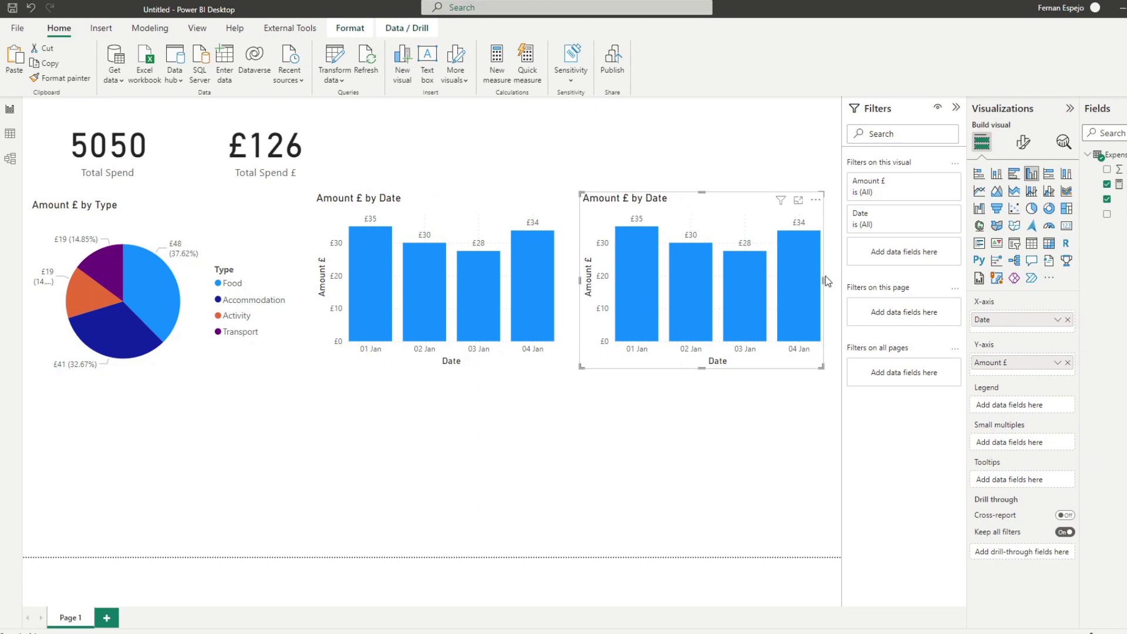
pyautogui.moveTo(823, 285); pyautogui.dragTo(839, 285)
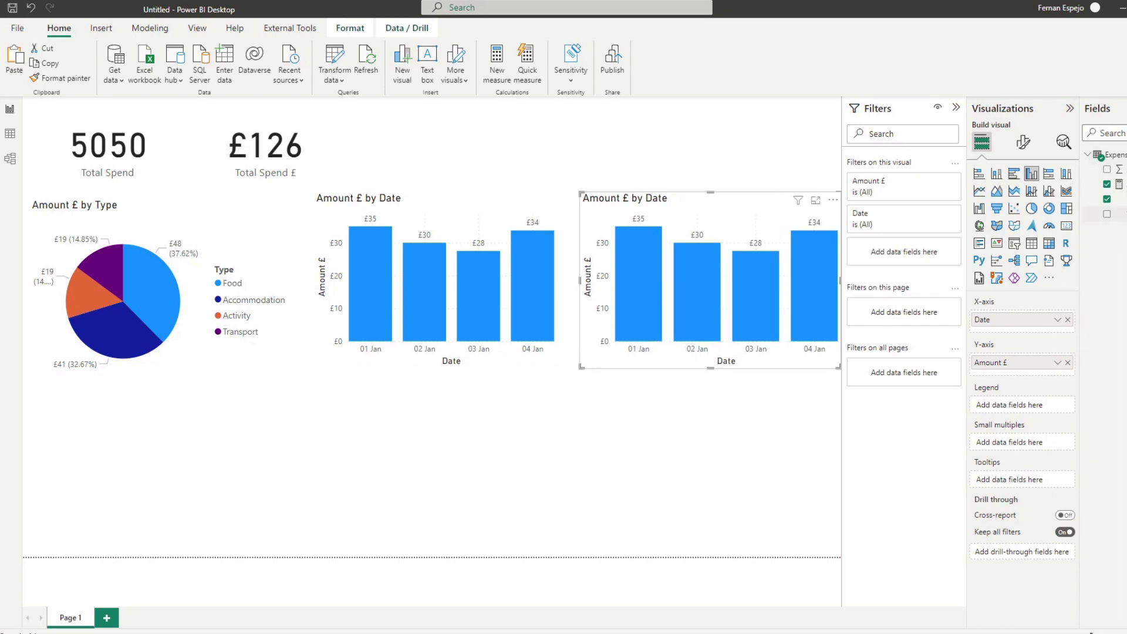
pyautogui.moveTo(1111, 214); pyautogui.dragTo(1021, 405)
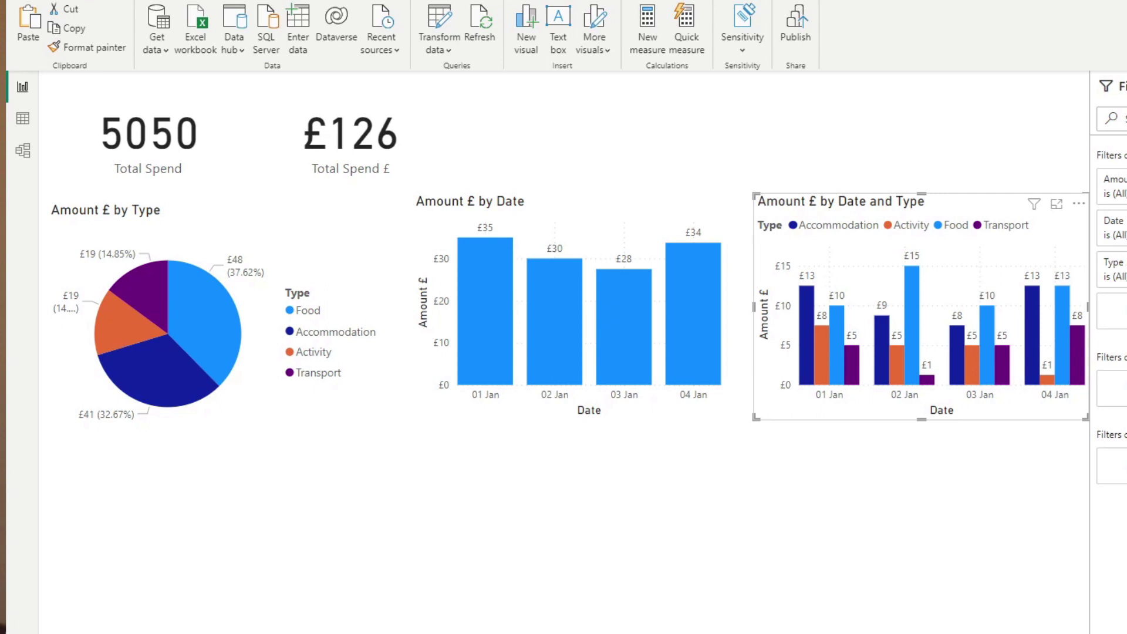
# Step: Switch to Mobile layout and place the Total Spend and Total Spend £ cards side by side
pyautogui.click(320, 1)
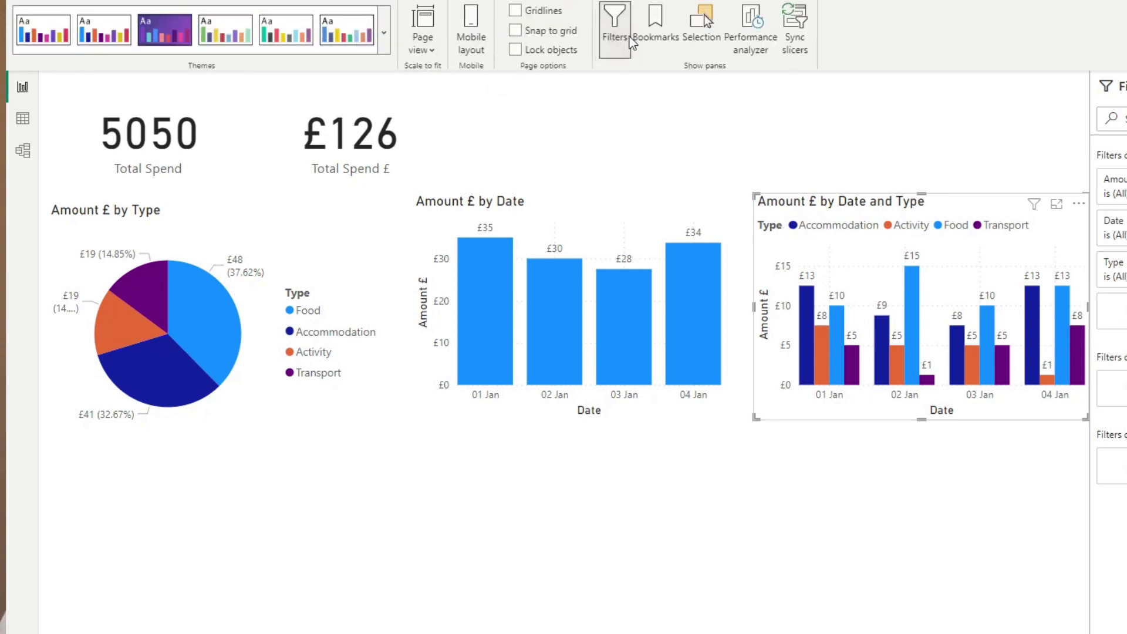
pyautogui.press('Escape')
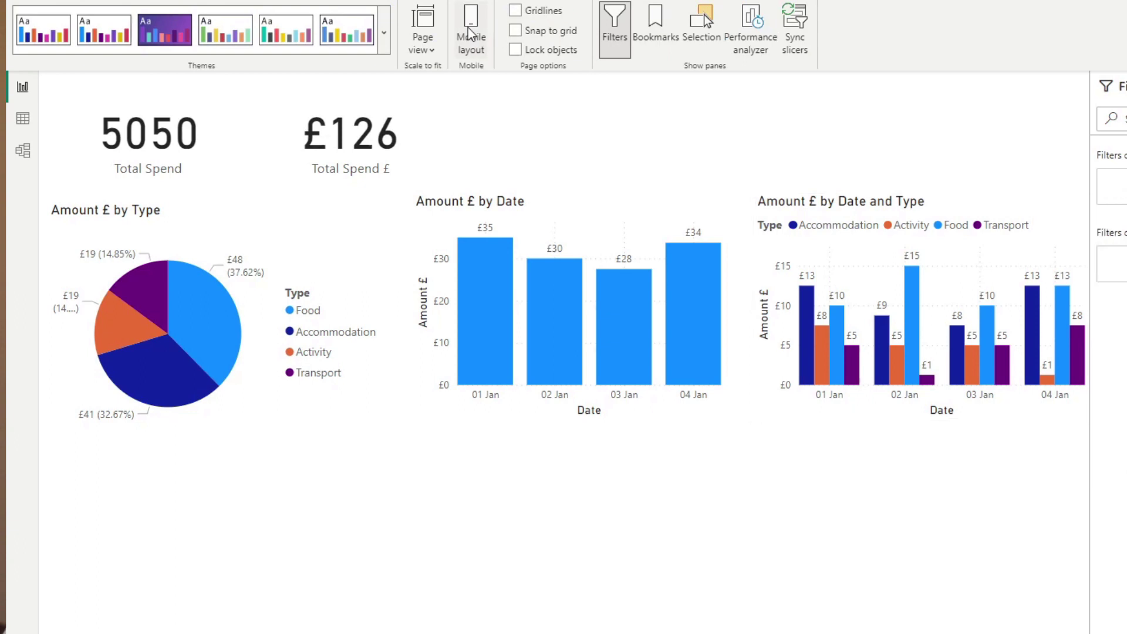
pyautogui.click(470, 33)
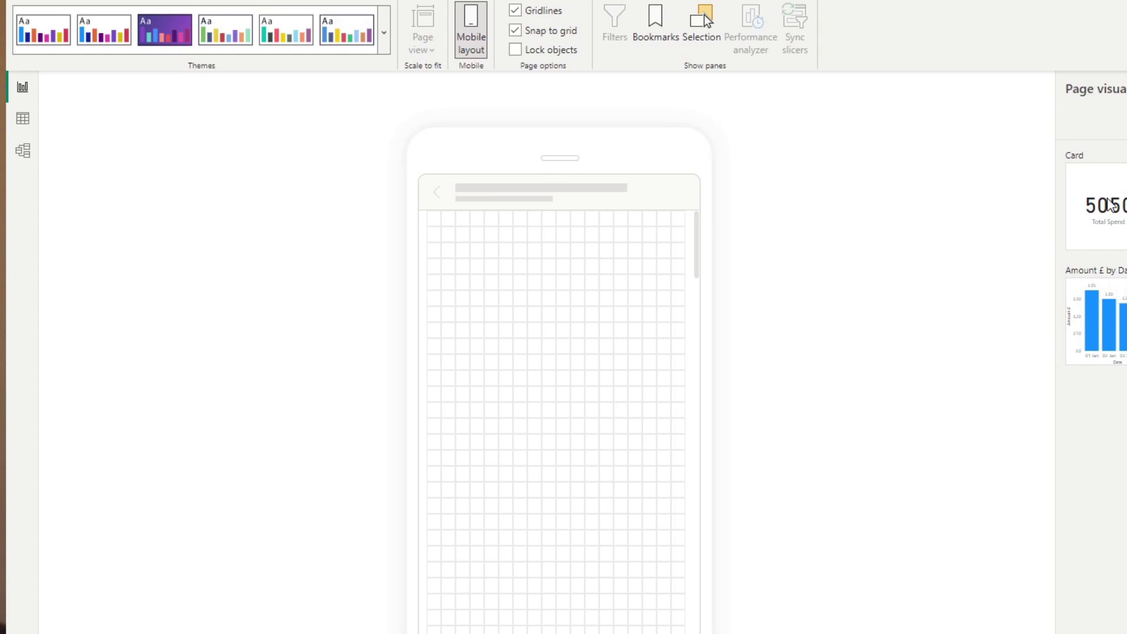
pyautogui.moveTo(1087, 227); pyautogui.dragTo(555, 257)
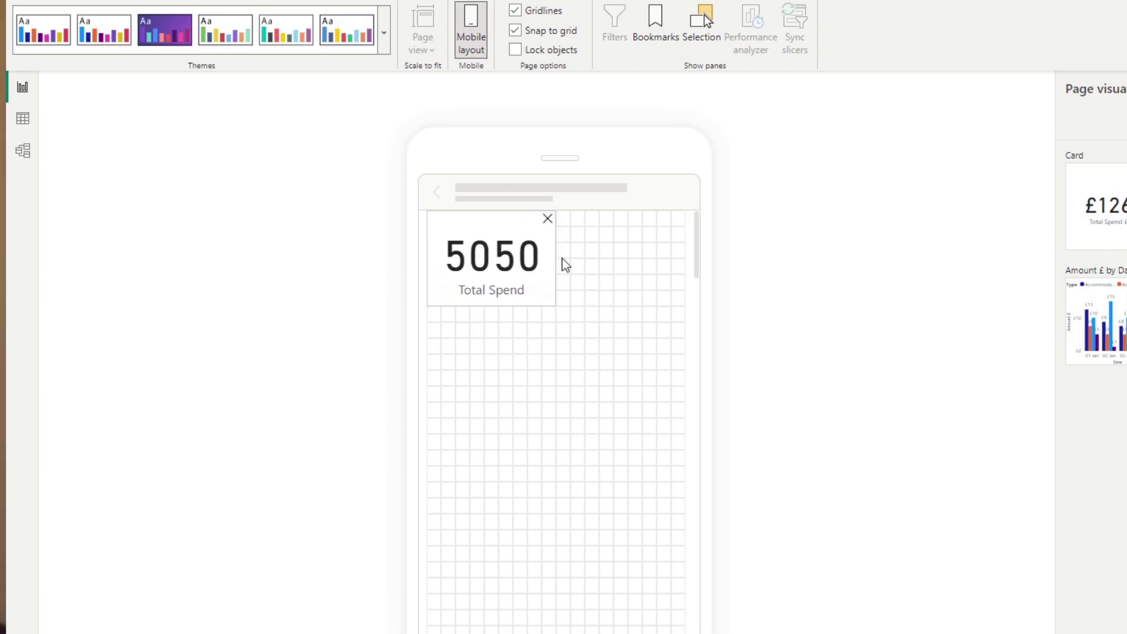
pyautogui.moveTo(554, 258); pyautogui.dragTo(566, 261)
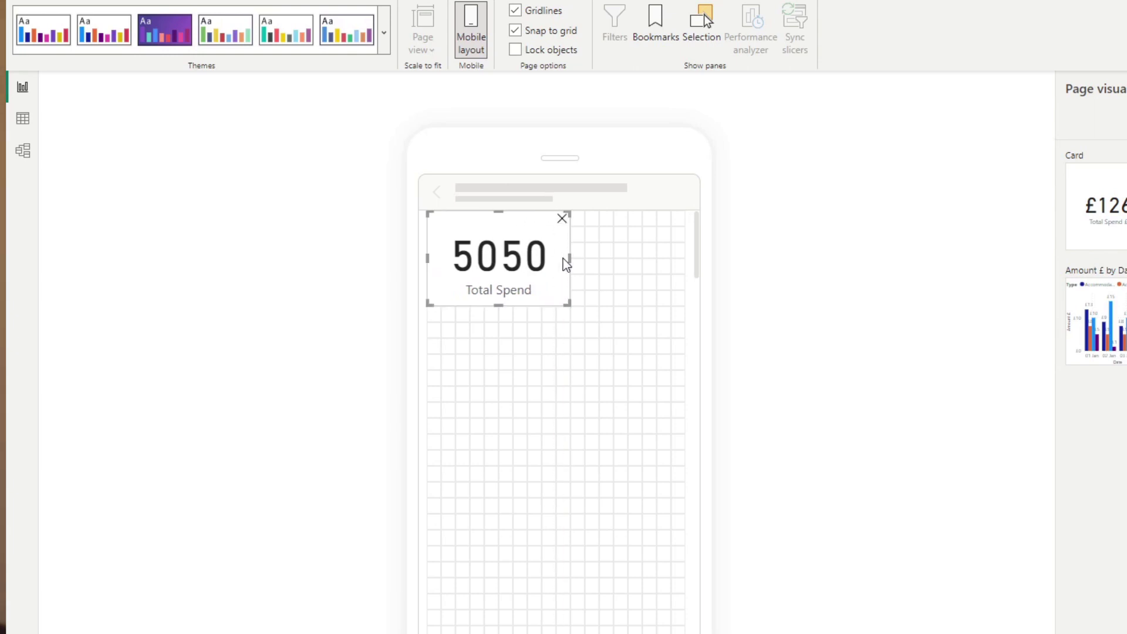
pyautogui.moveTo(1094, 205); pyautogui.dragTo(684, 259)
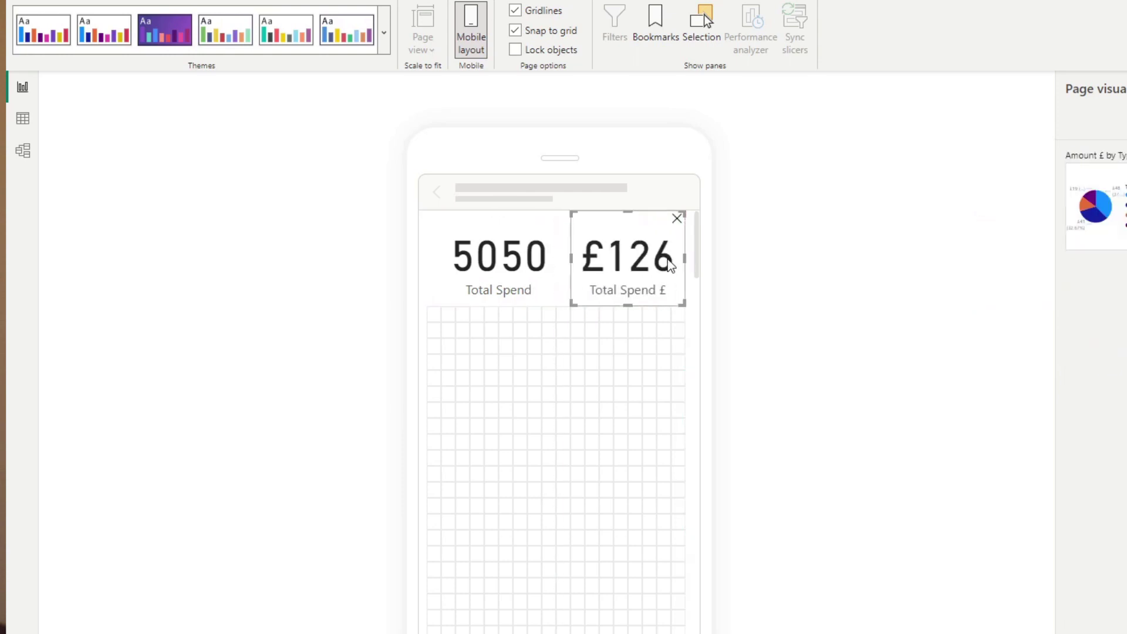
# Step: Stack the pie chart, Amount £ by Date chart and date-and-type chart full-width below the cards
pyautogui.moveTo(1103, 205); pyautogui.dragTo(497, 360)
pyautogui.moveTo(510, 399); pyautogui.dragTo(696, 501)
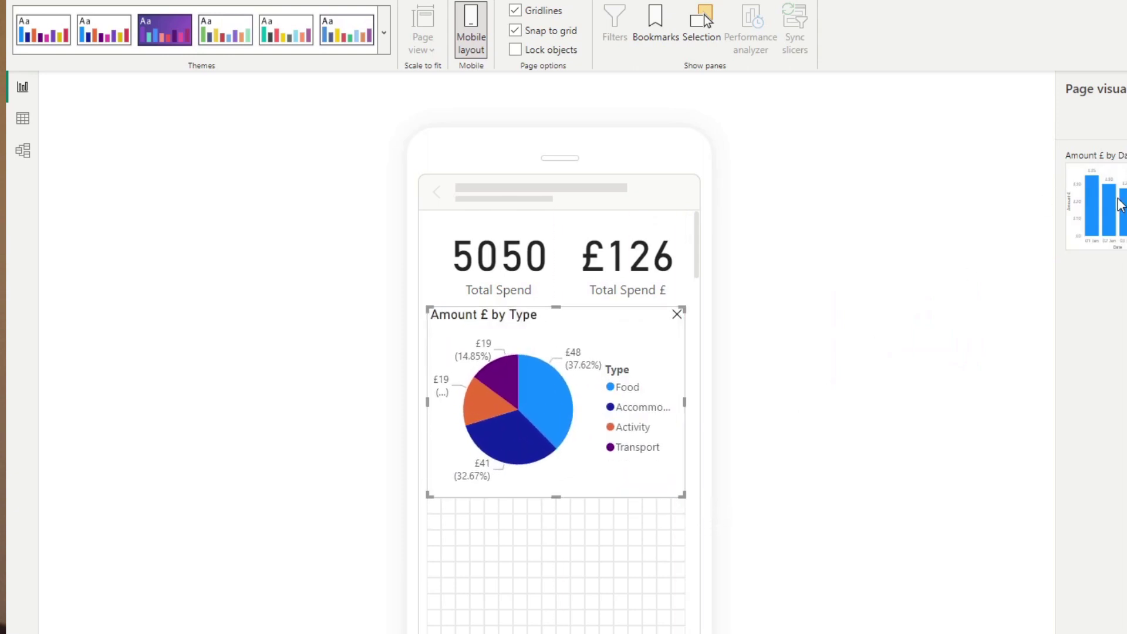
pyautogui.moveTo(1118, 205); pyautogui.dragTo(509, 552)
pyautogui.moveTo(515, 590); pyautogui.dragTo(684, 632)
pyautogui.scroll(-5, 658, 580)
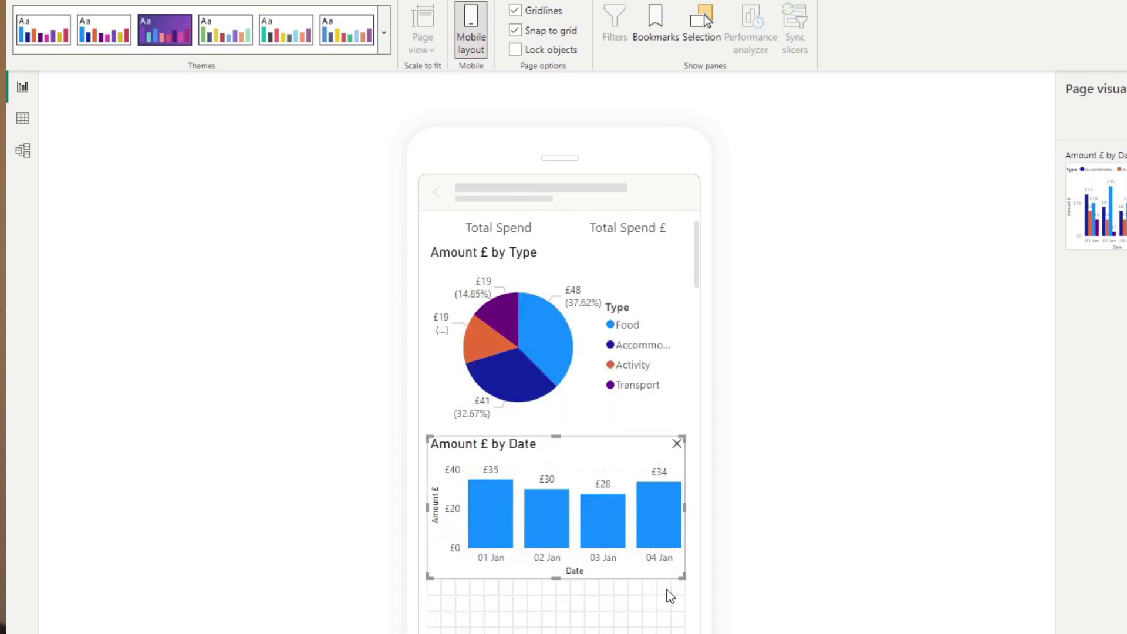
pyautogui.moveTo(557, 373); pyautogui.dragTo(557, 388)
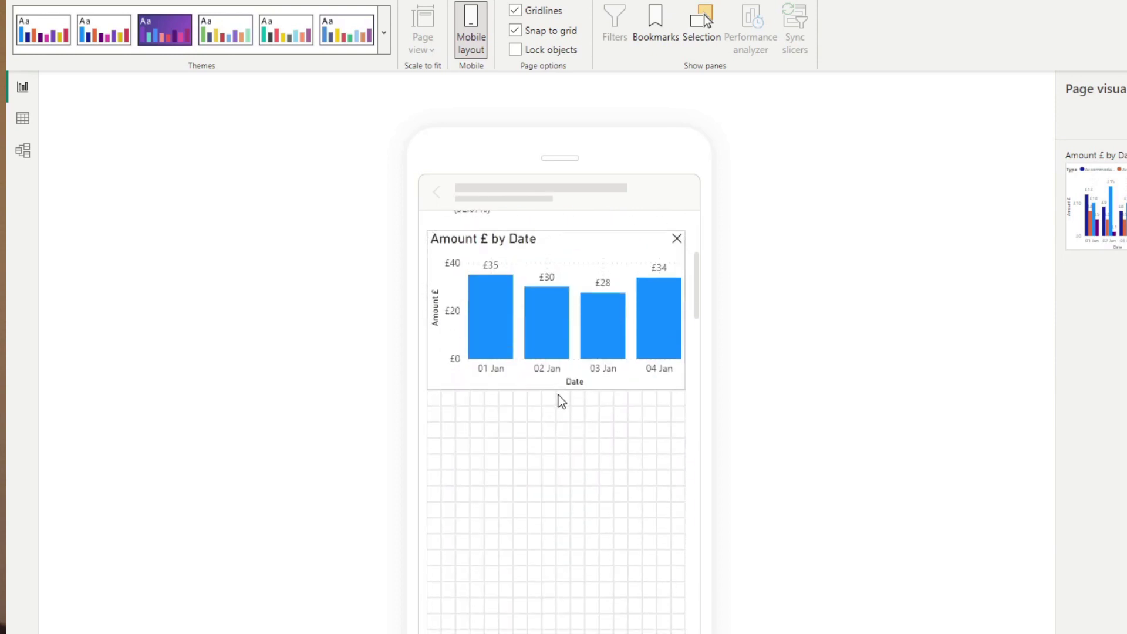
pyautogui.moveTo(1113, 215); pyautogui.dragTo(703, 610)
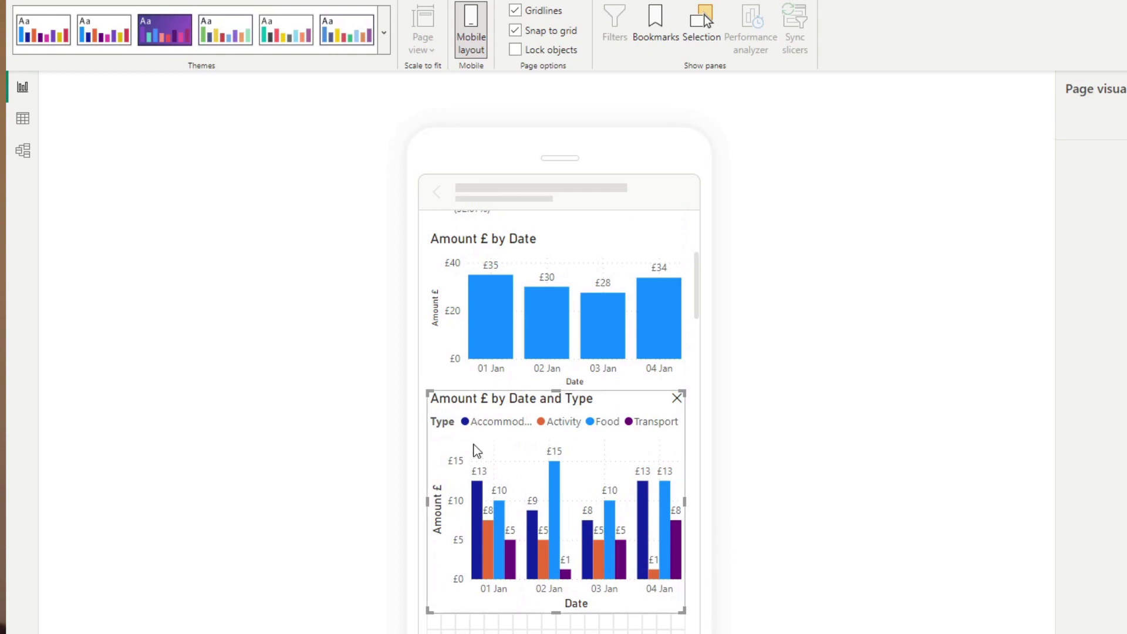
pyautogui.scroll(5, 634, 371)
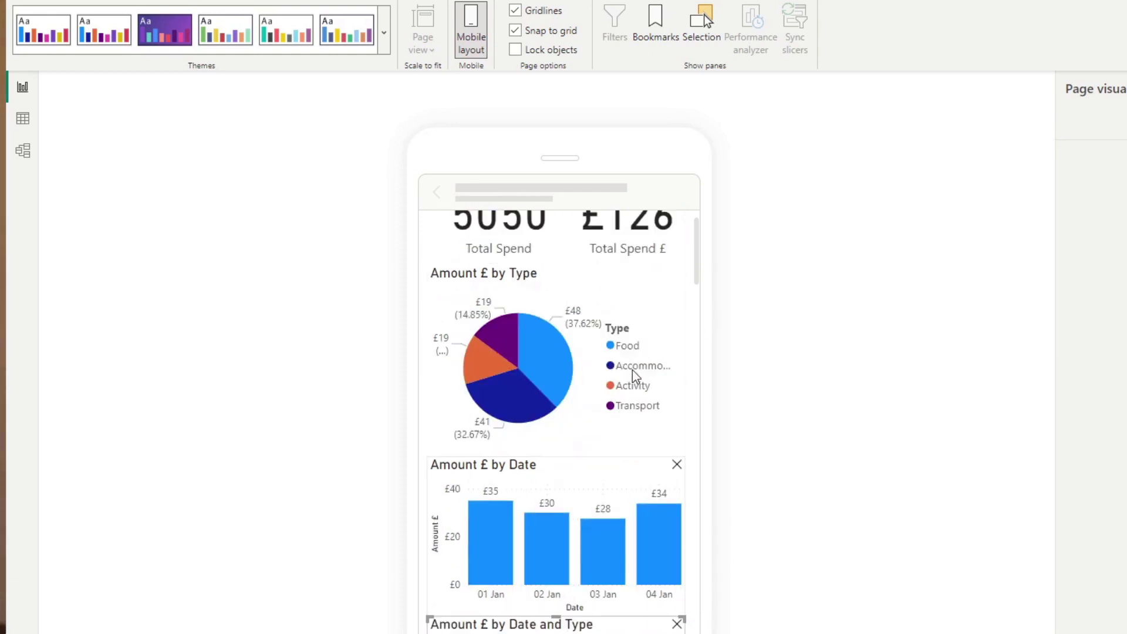